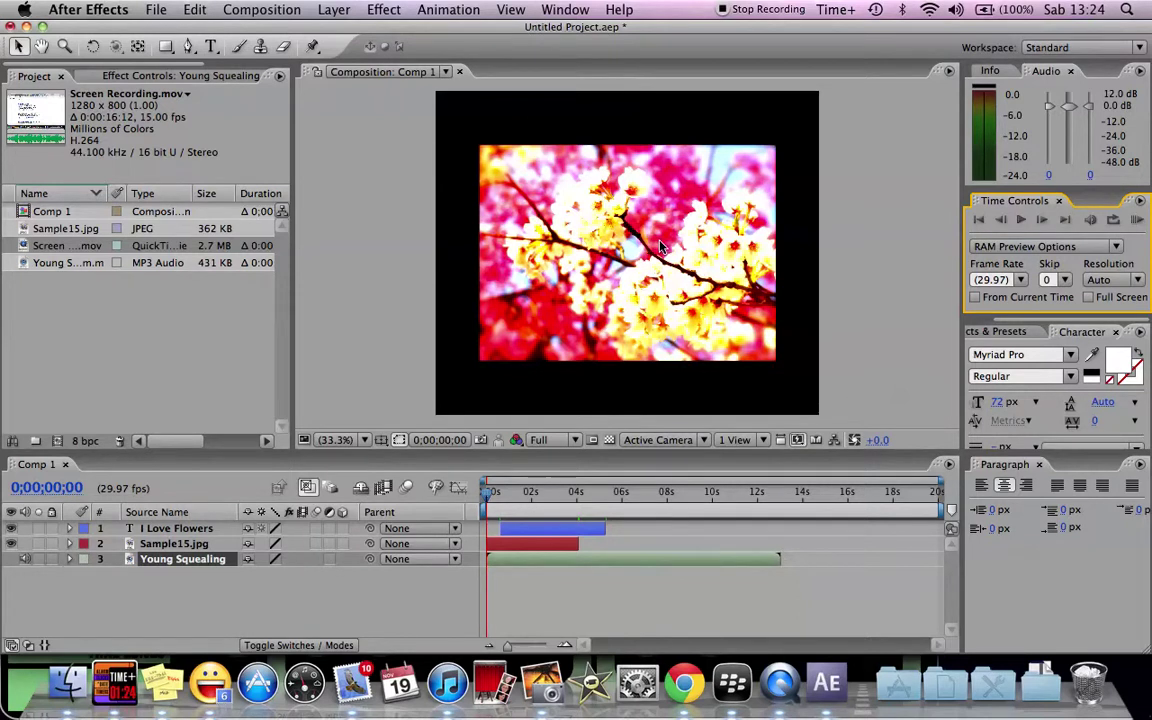
# Step: Delete the Young Squealing audio layer from Comp 1 and leave nothing selected
pyautogui.click(210, 566)
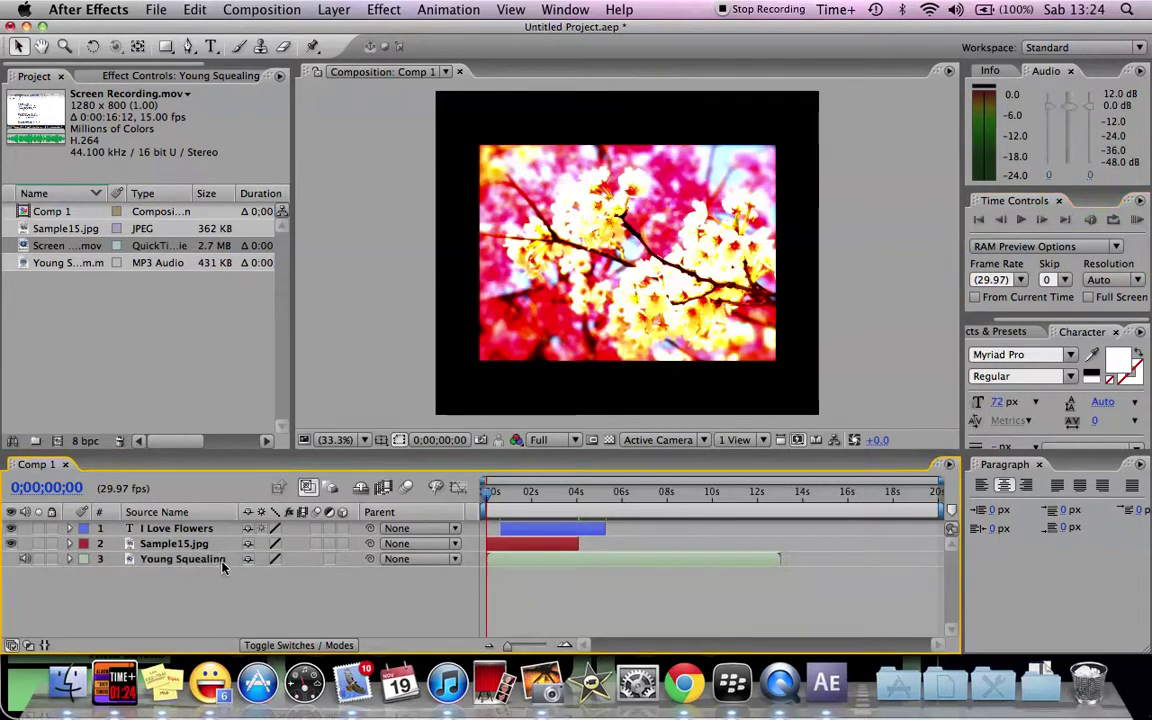
pyautogui.press('Delete')
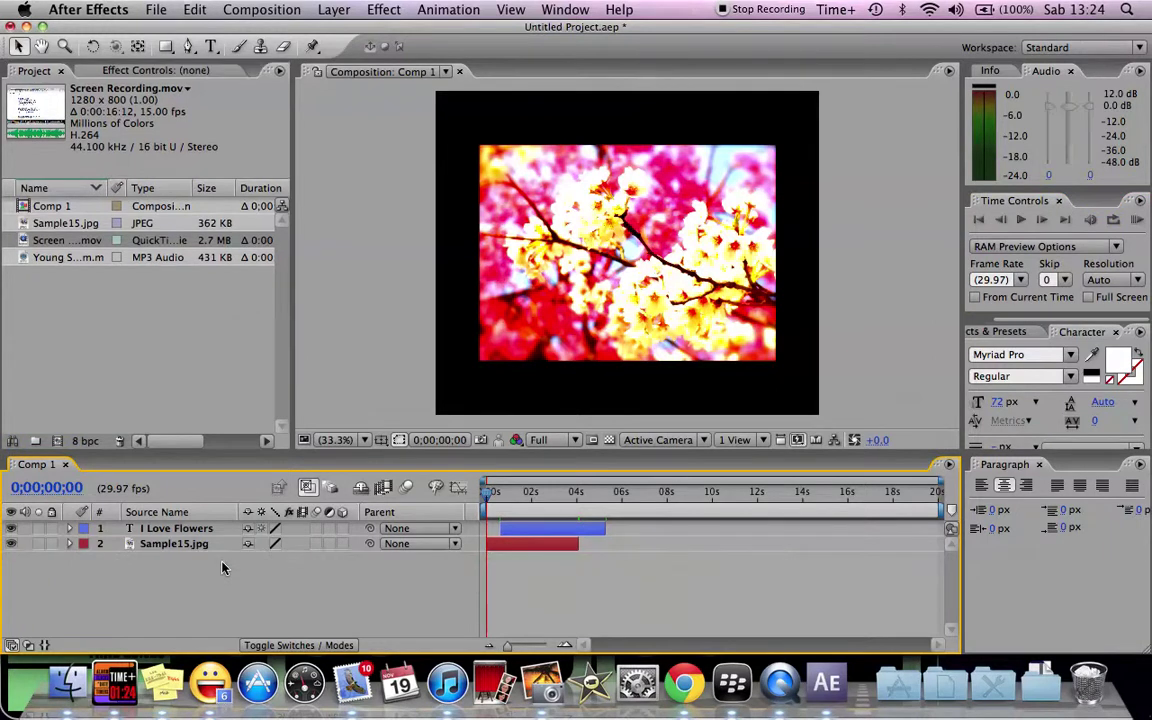
pyautogui.click(160, 357)
# Step: Scale the Sample15.jpg image to about 65 × 44% and place it in the composition's upper-left corner, at about 247, 192
pyautogui.click(637, 316)
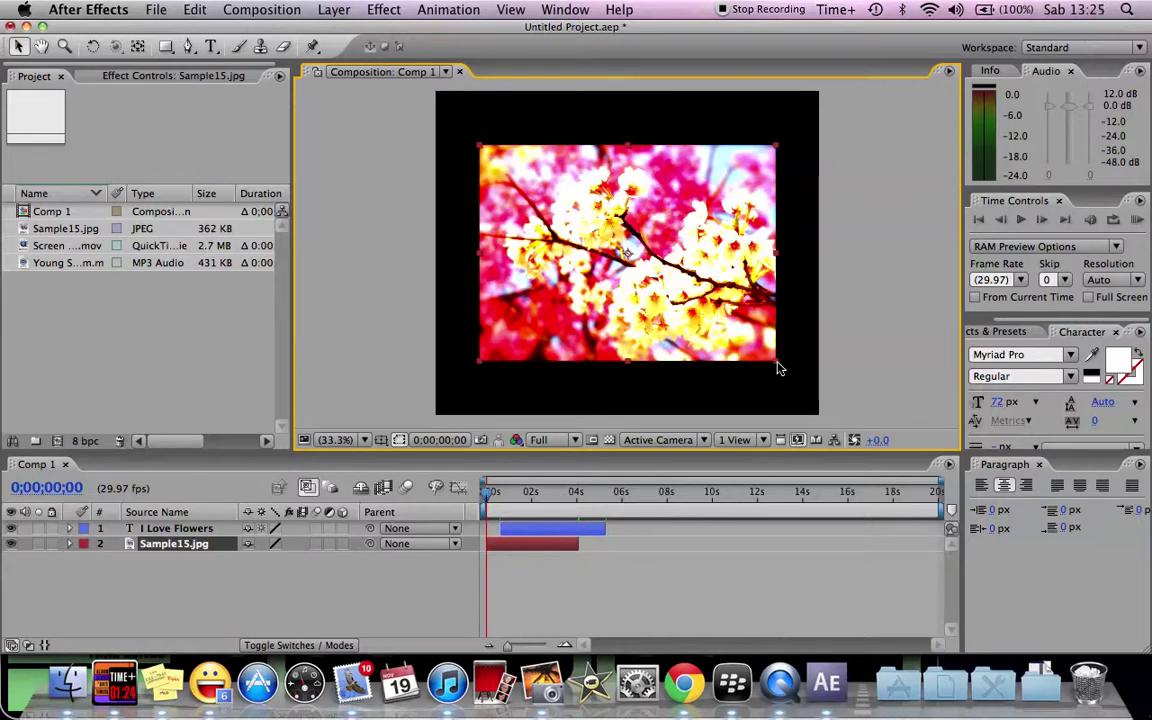
pyautogui.moveTo(779, 369); pyautogui.dragTo(697, 314)
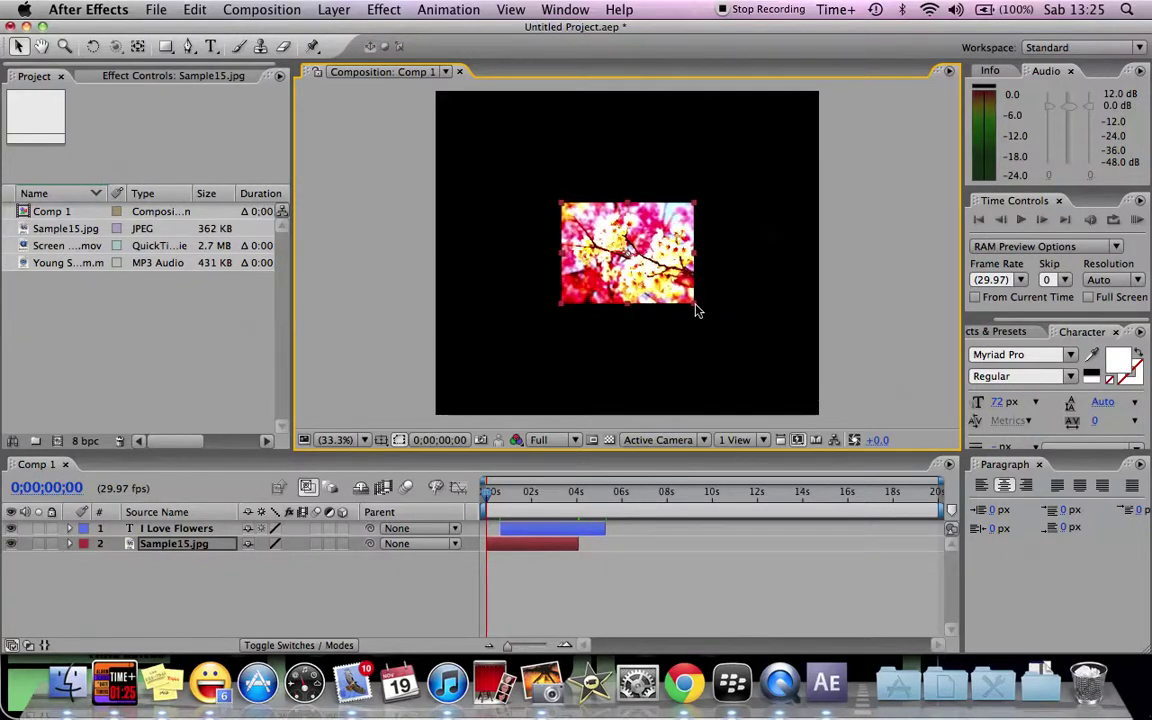
pyautogui.moveTo(636, 259); pyautogui.dragTo(524, 160)
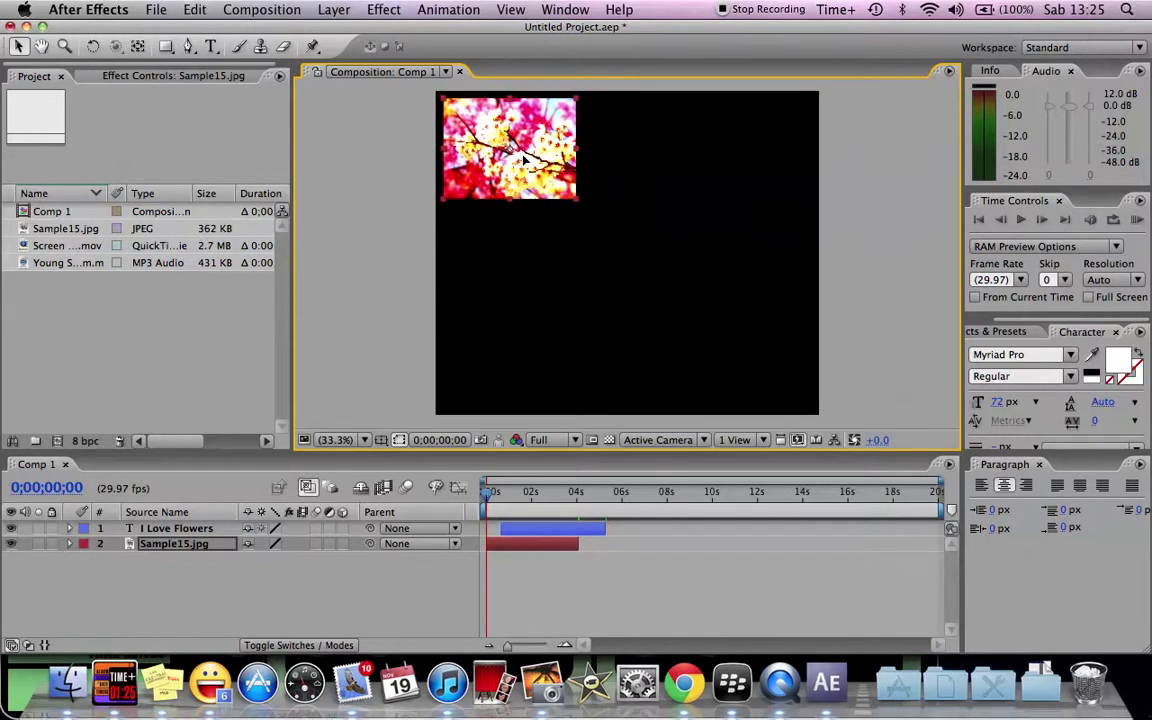
pyautogui.click(365, 203)
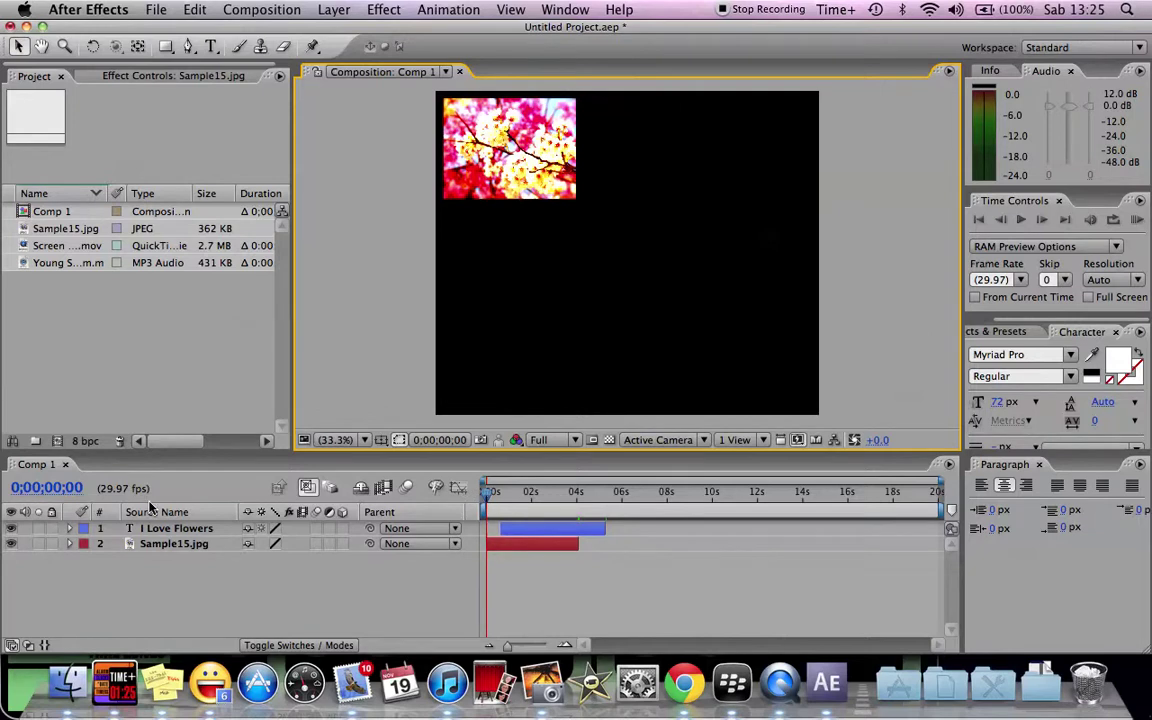
# Step: Reveal the Transform properties of the Sample15.jpg layer and set a Position keyframe at 0;00;00;00
pyautogui.click(71, 544)
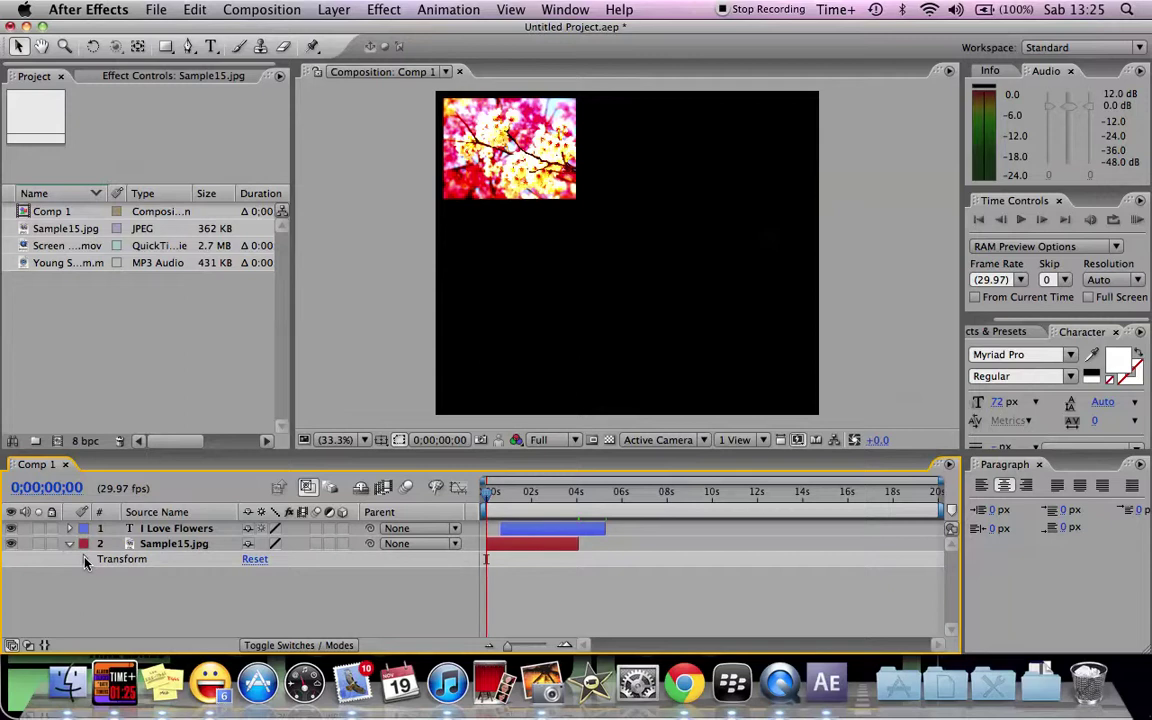
pyautogui.click(85, 560)
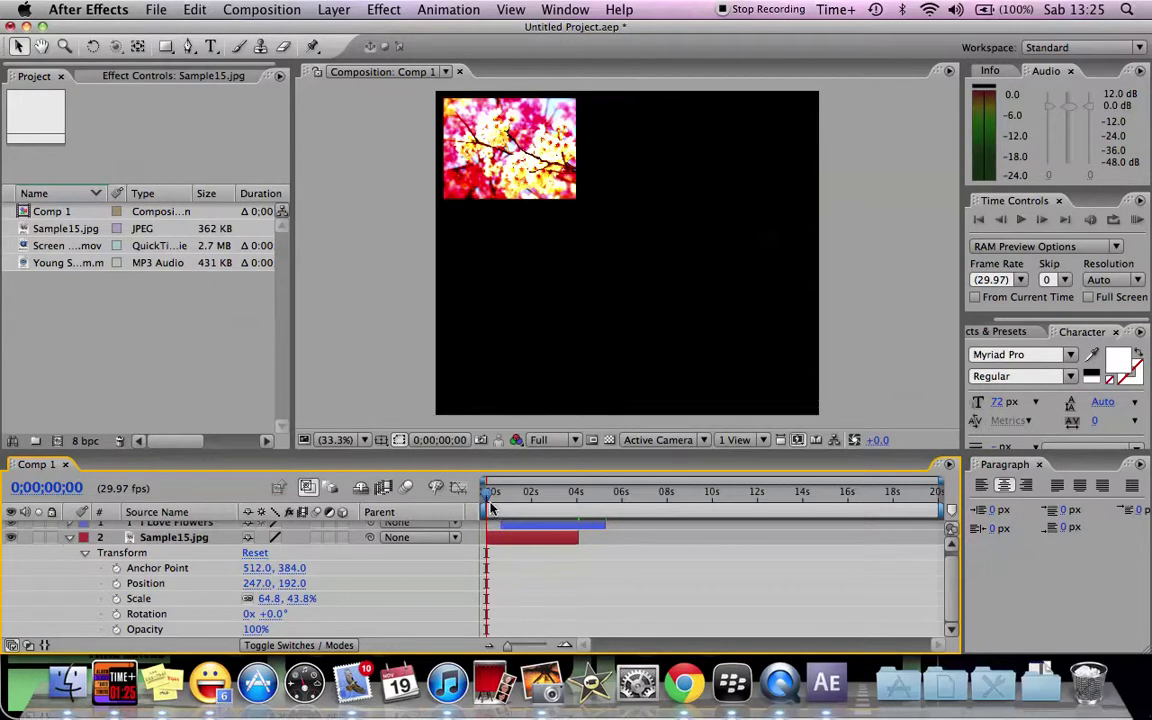
pyautogui.moveTo(488, 503); pyautogui.dragTo(531, 504)
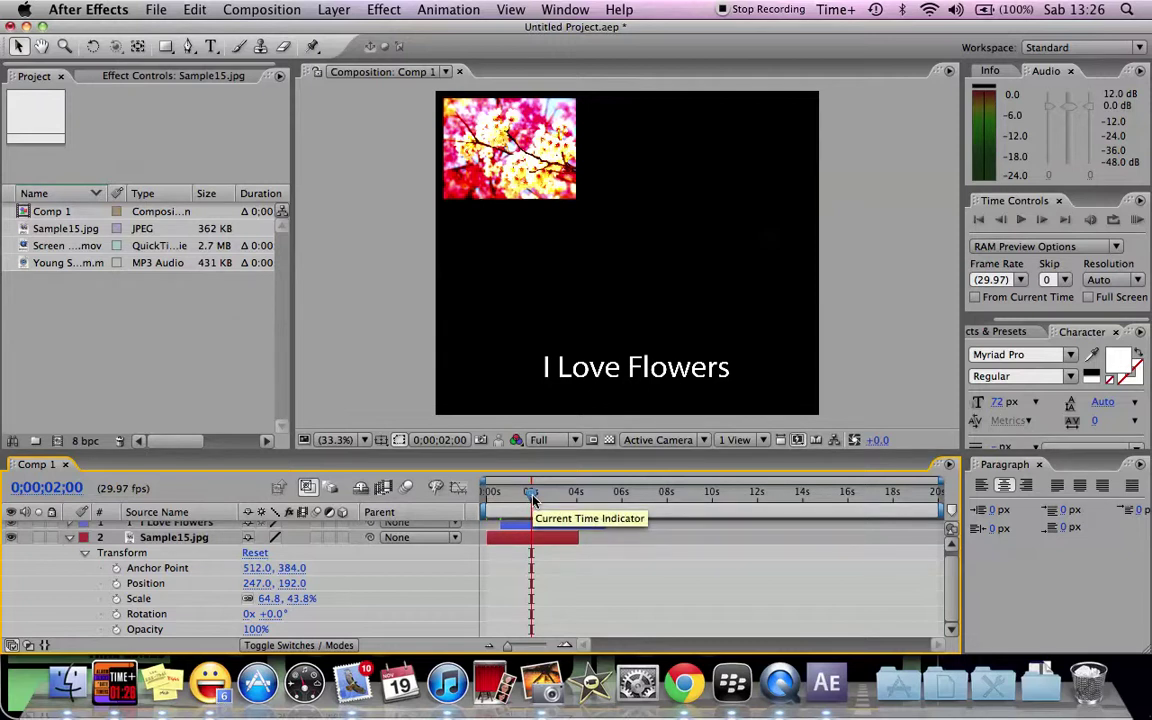
pyautogui.moveTo(533, 497); pyautogui.dragTo(489, 490)
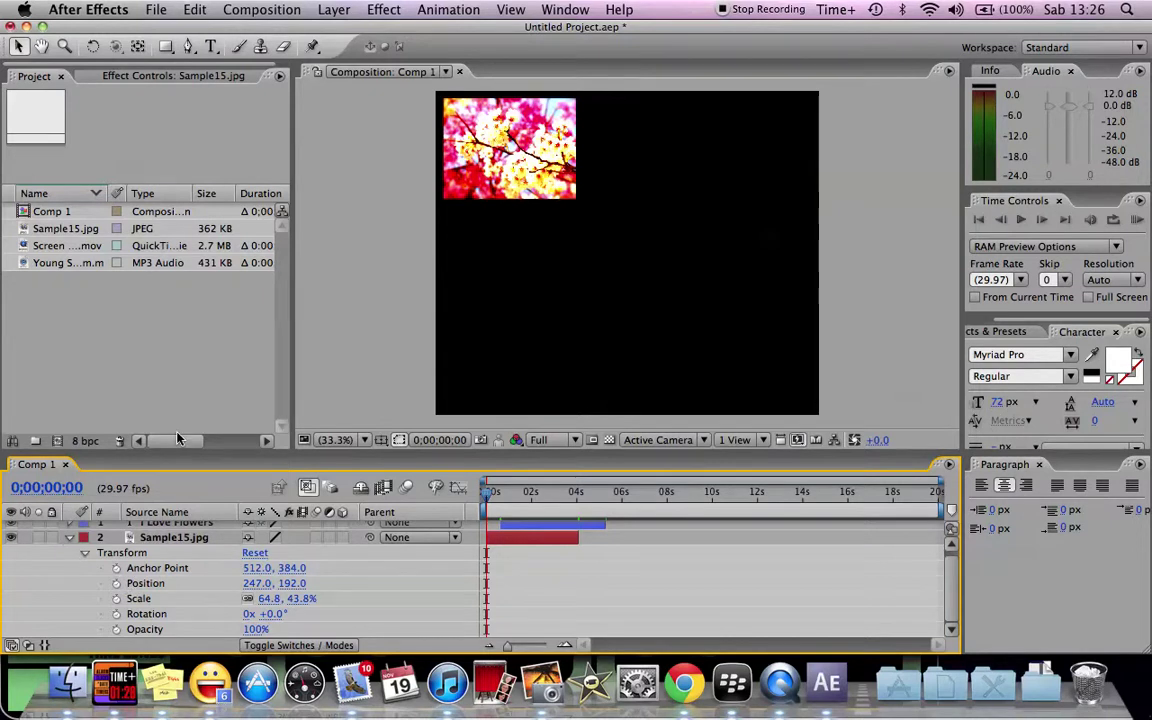
pyautogui.click(116, 584)
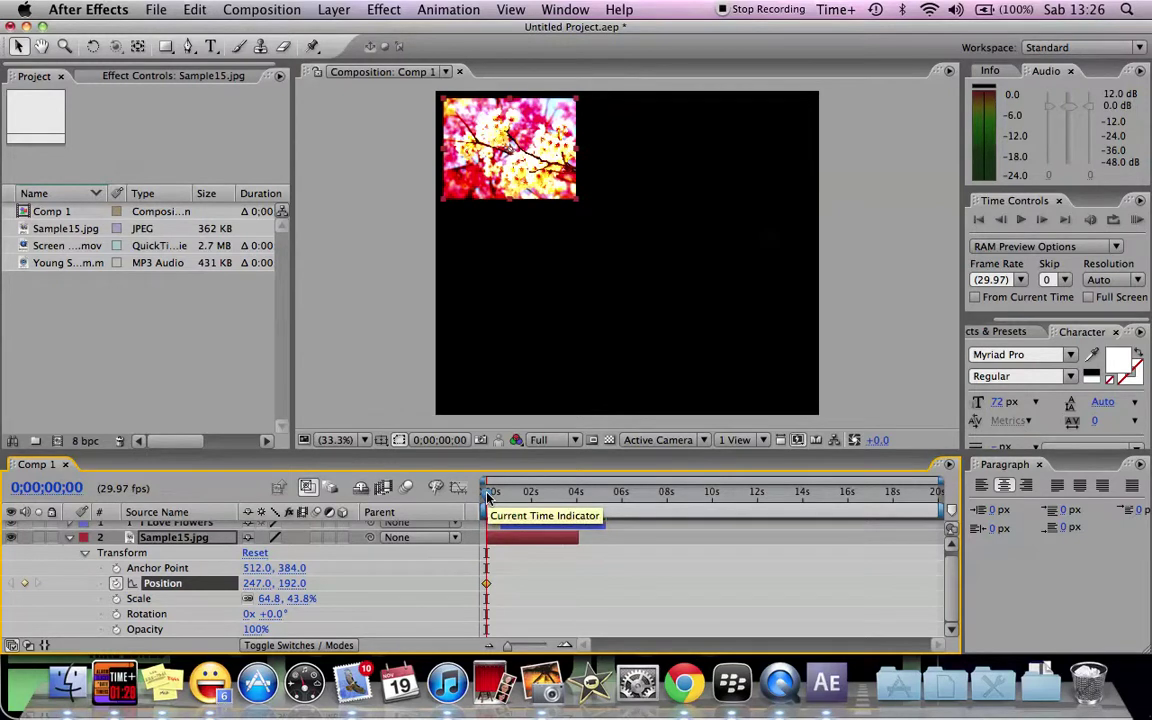
# Step: At 0;00;02;00, move the flower image to the composition's lower-right area, at about 1039, 693, to add a second Position keyframe
pyautogui.moveTo(490, 497); pyautogui.dragTo(532, 502)
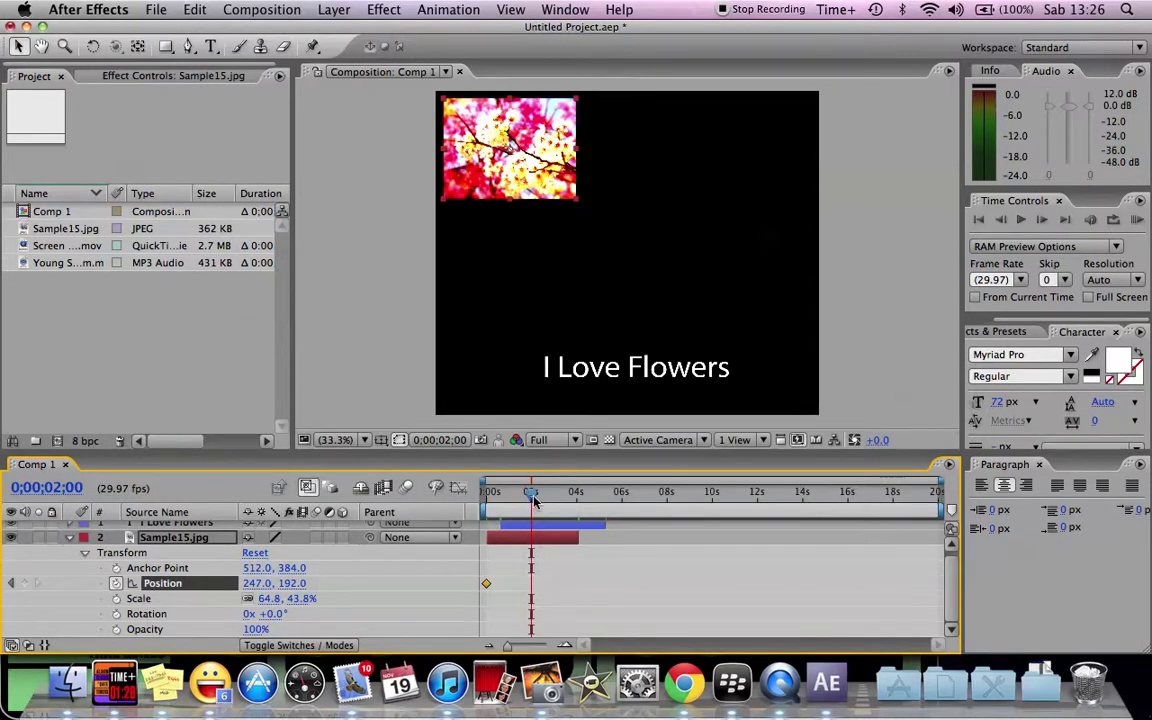
pyautogui.click(440, 446)
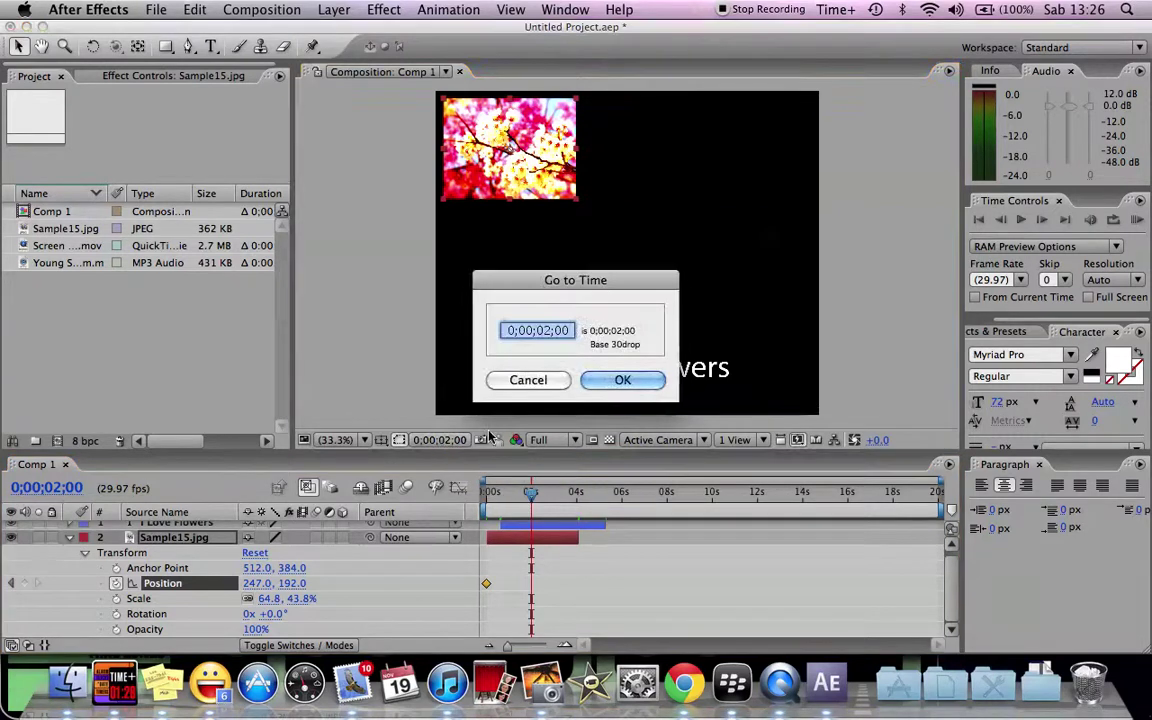
pyautogui.click(524, 381)
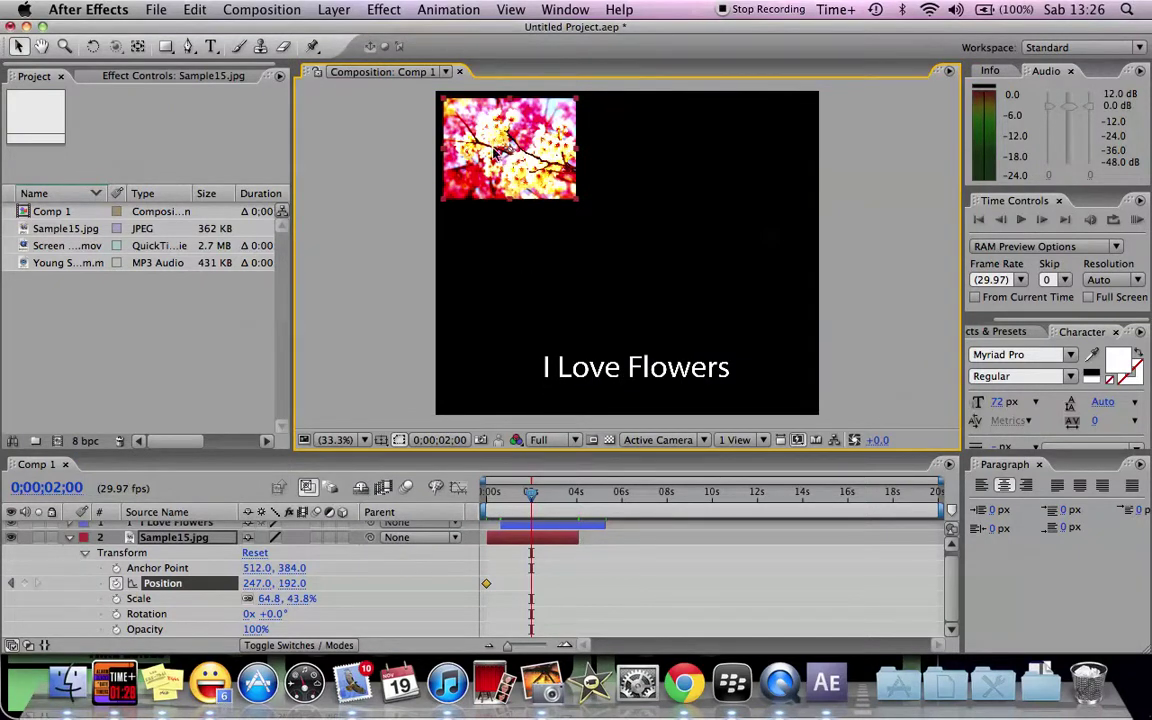
pyautogui.moveTo(493, 148); pyautogui.dragTo(734, 299)
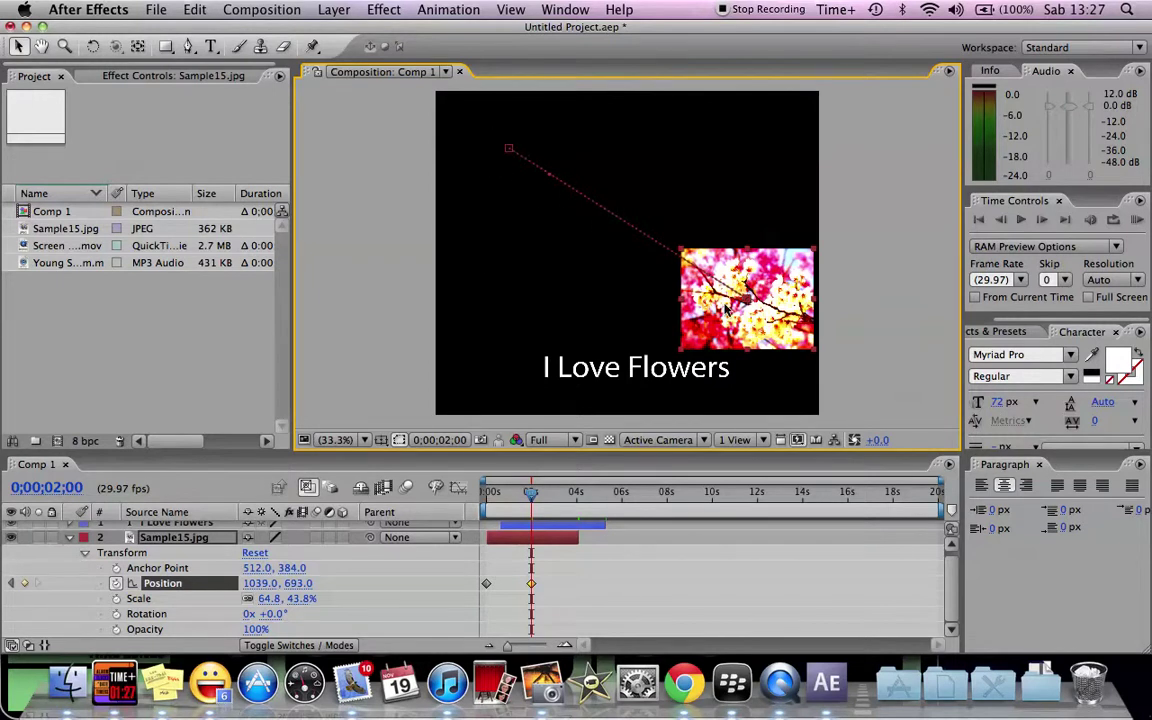
# Step: Preview the flower image's straight movement from the start of the composition
pyautogui.moveTo(530, 492); pyautogui.dragTo(486, 497)
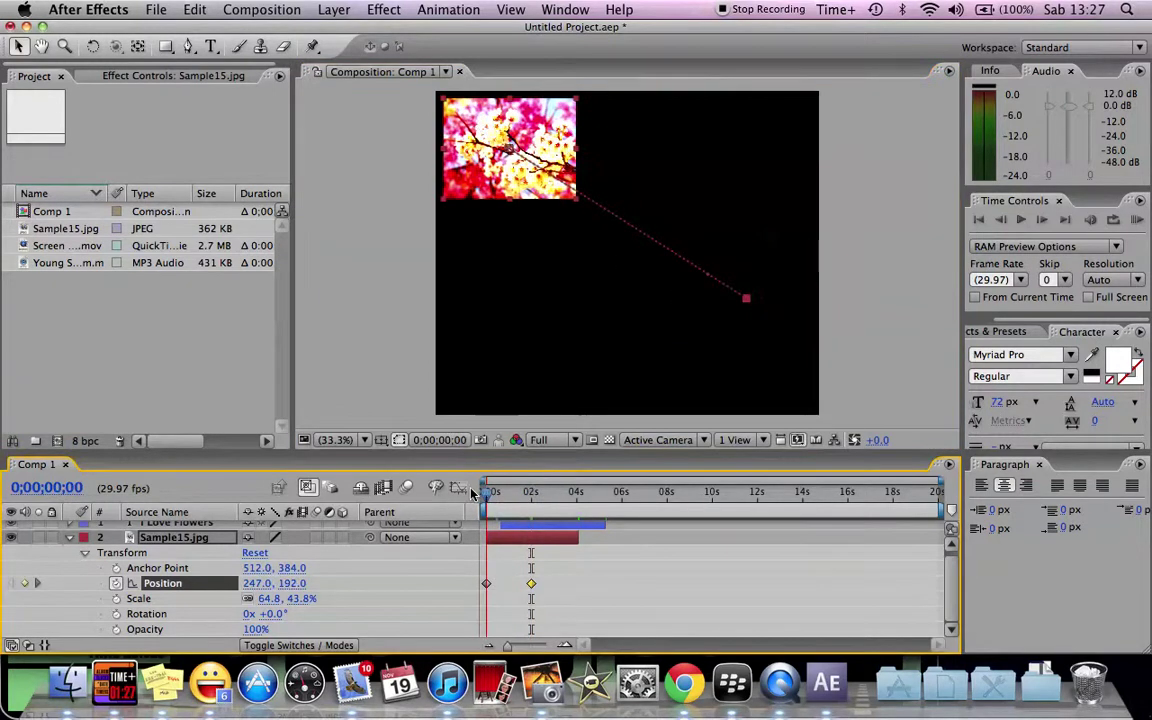
pyautogui.click(1021, 220)
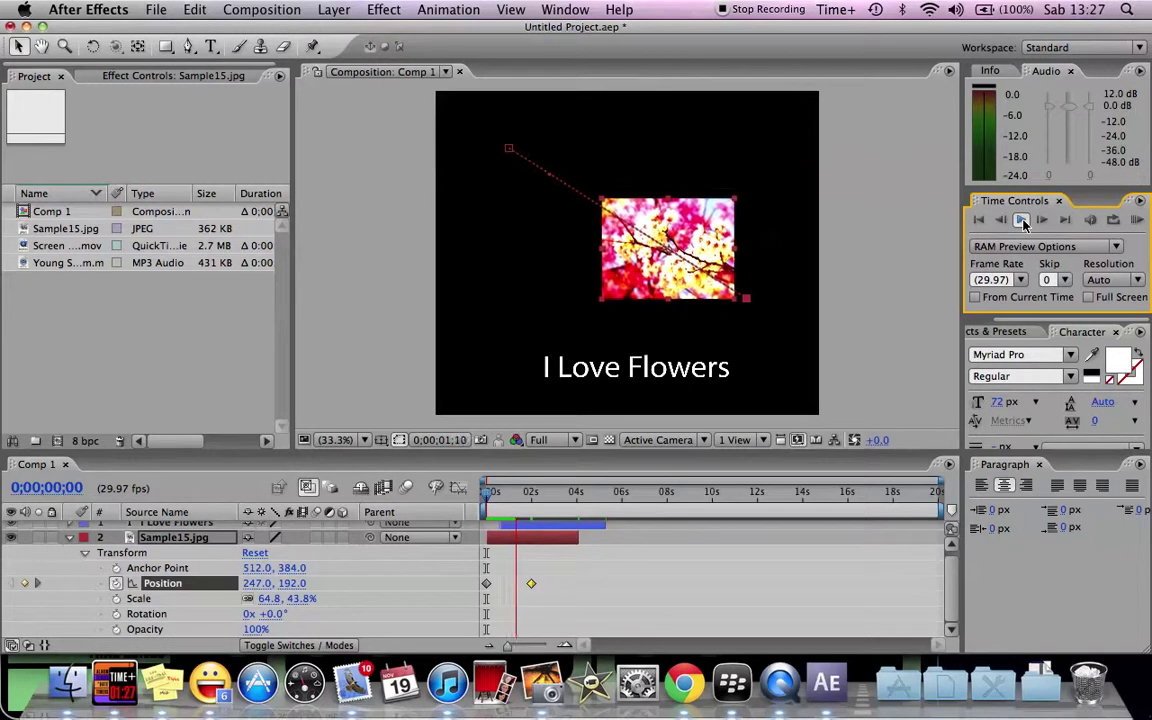
pyautogui.click(1021, 220)
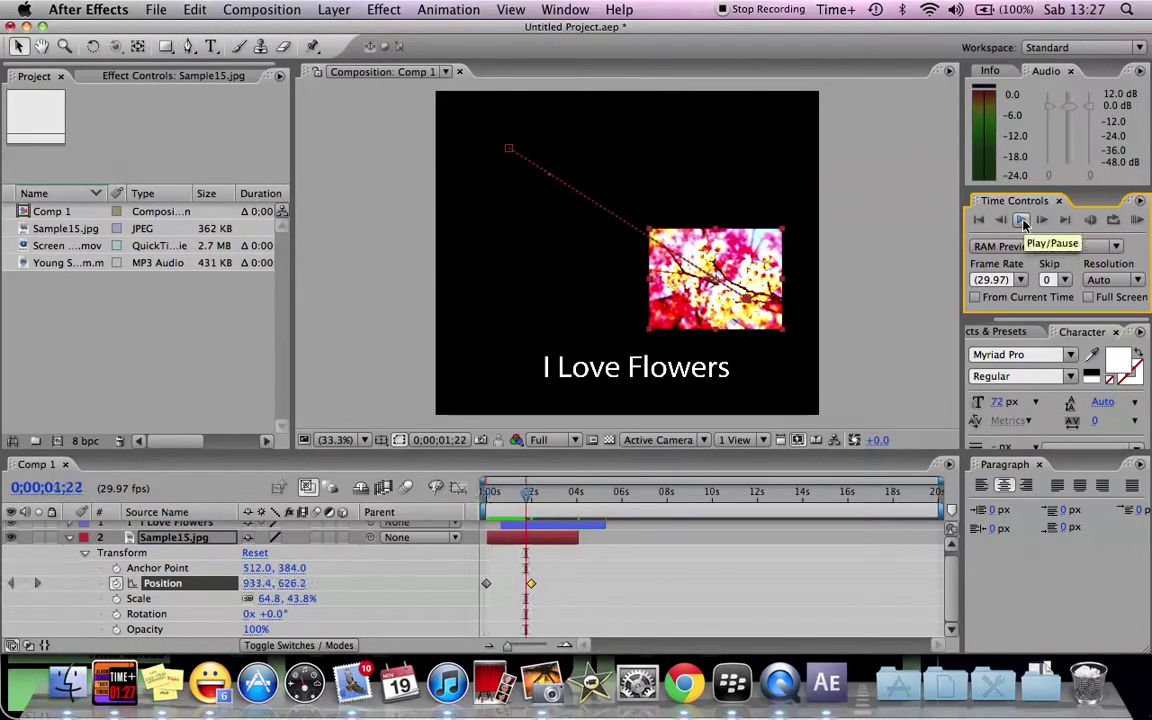
# Step: Curve the image's motion path by pulling the first Position keyframe's handle to the composition's lower-left corner
pyautogui.moveTo(527, 505)
pyautogui.mouseDown()
pyautogui.moveTo(489, 502)
pyautogui.moveTo(530, 505)
pyautogui.mouseUp()
pyautogui.press('pagedown')
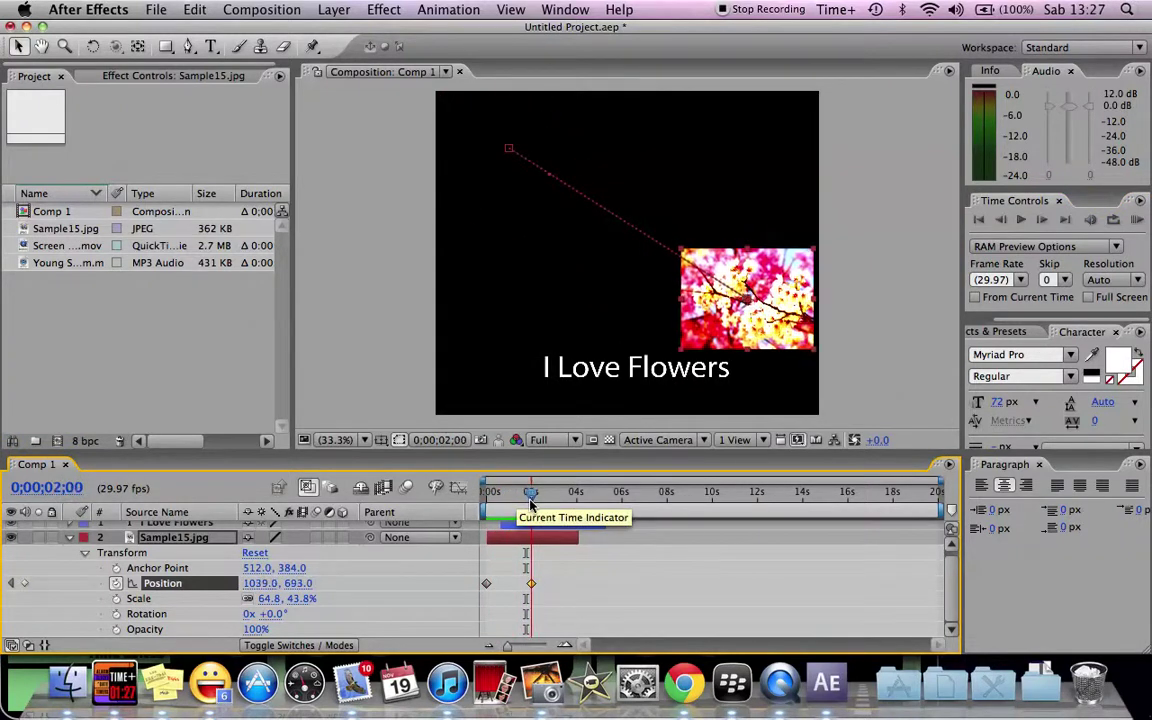
pyautogui.click(626, 231)
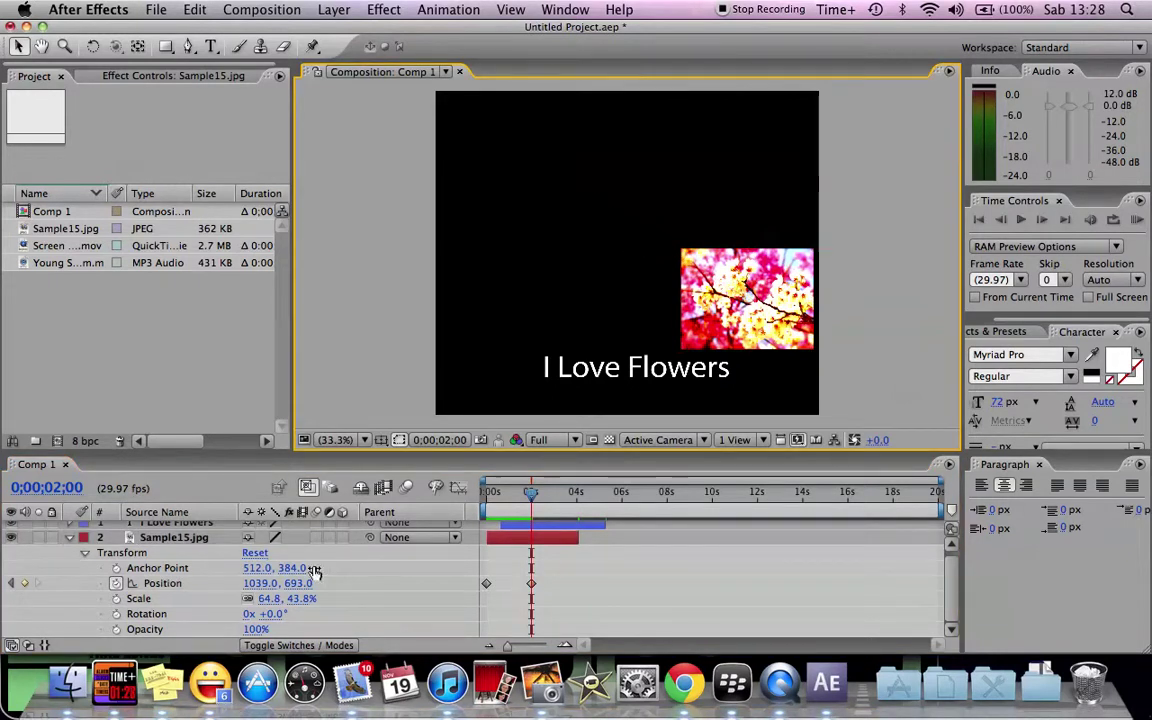
pyautogui.click(170, 585)
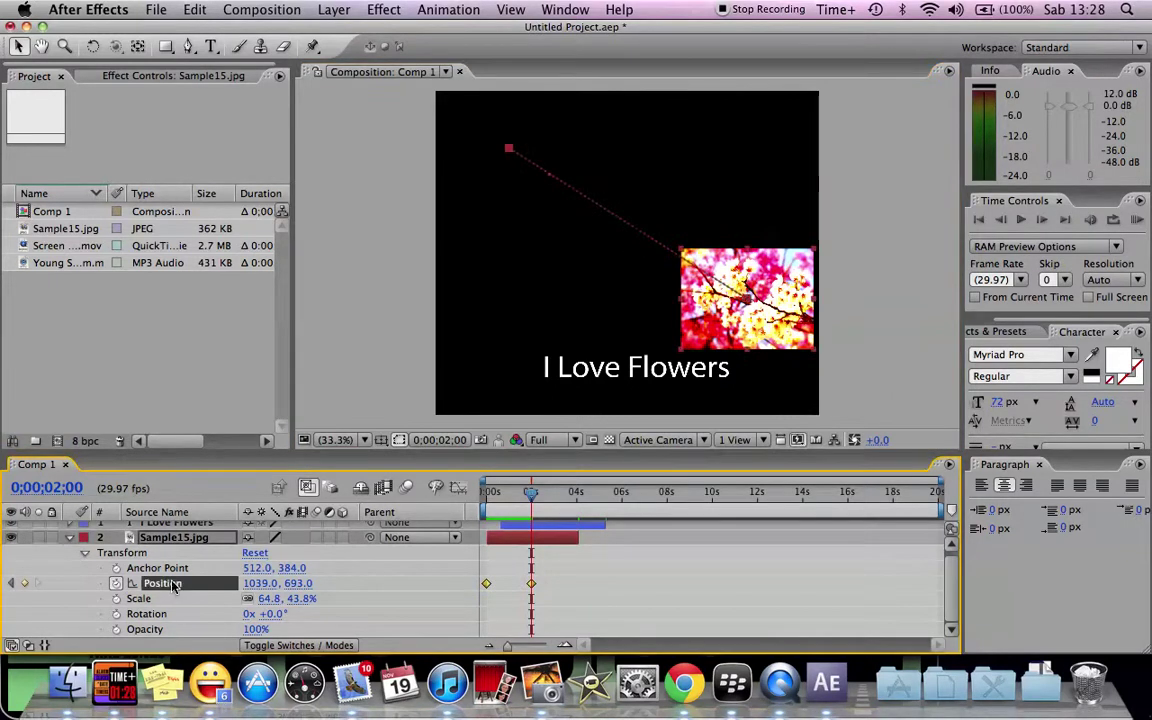
pyautogui.click(548, 183)
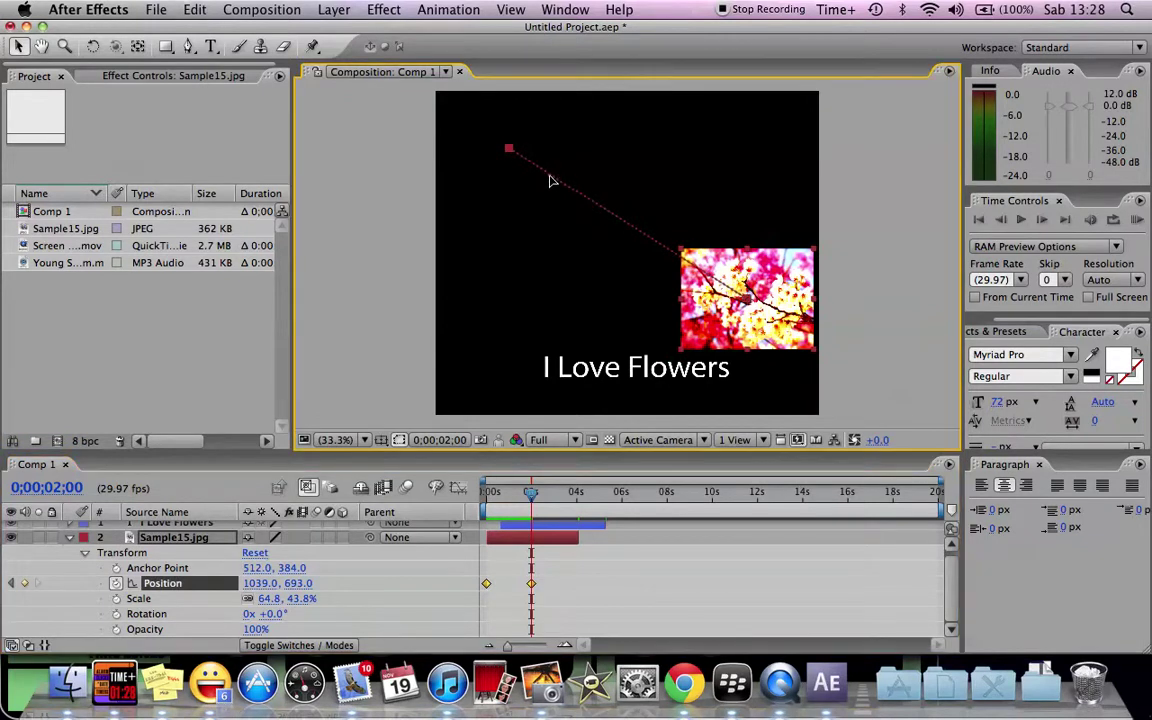
pyautogui.moveTo(548, 186); pyautogui.dragTo(438, 419)
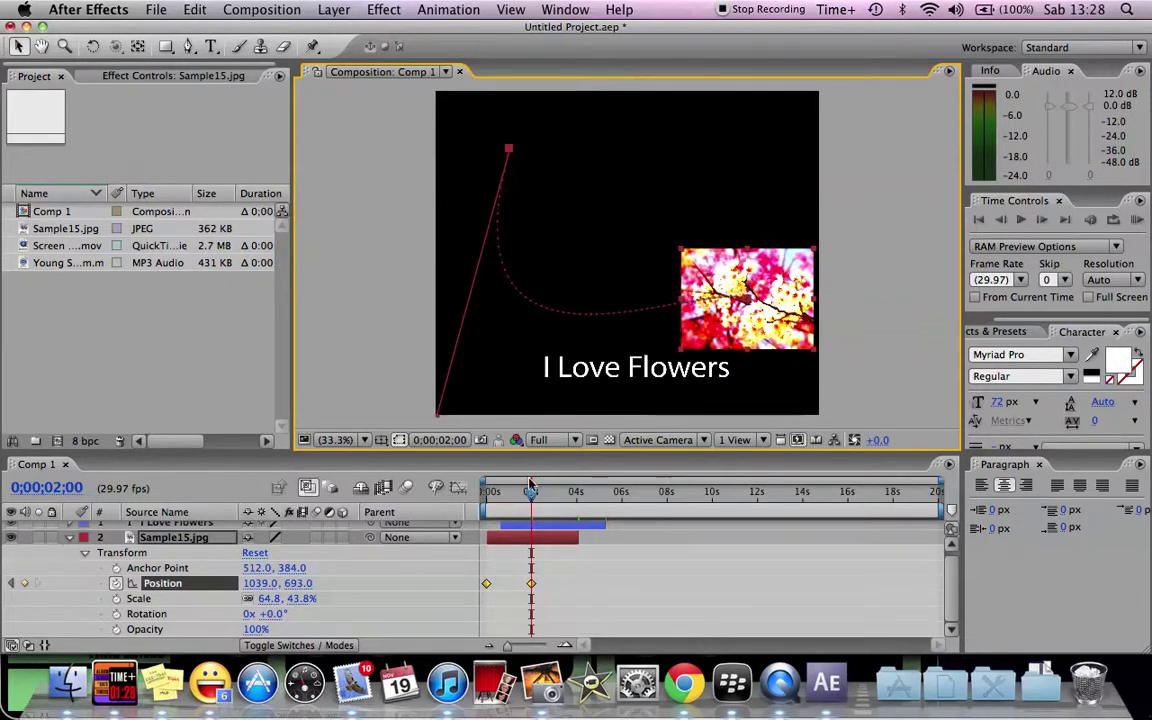
# Step: Play the composition from 0;00;00;00 to check the image's movement along the curved path
pyautogui.moveTo(531, 492); pyautogui.dragTo(486, 492)
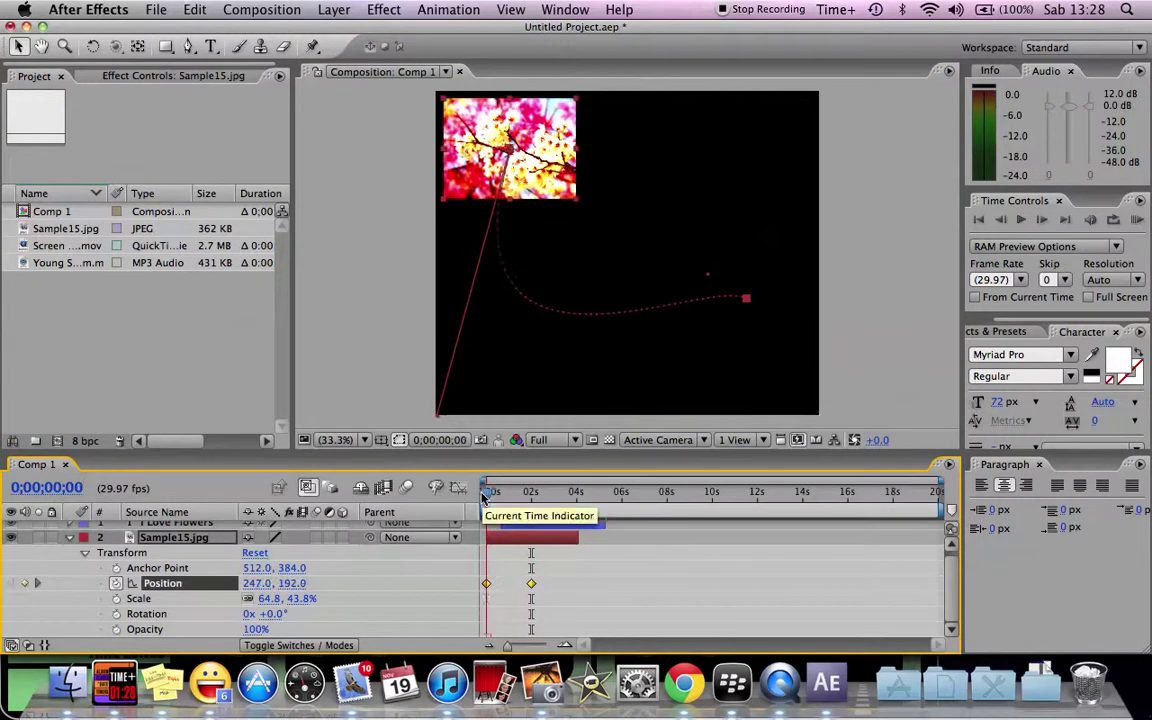
pyautogui.click(1020, 220)
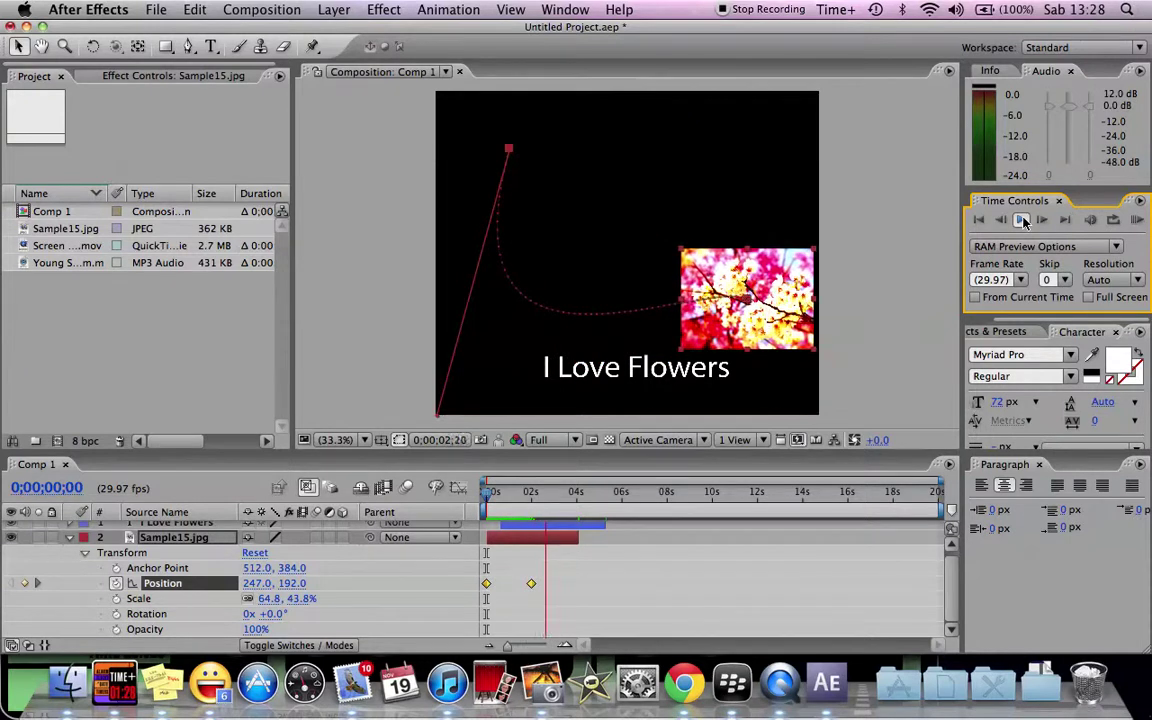
pyautogui.click(1022, 220)
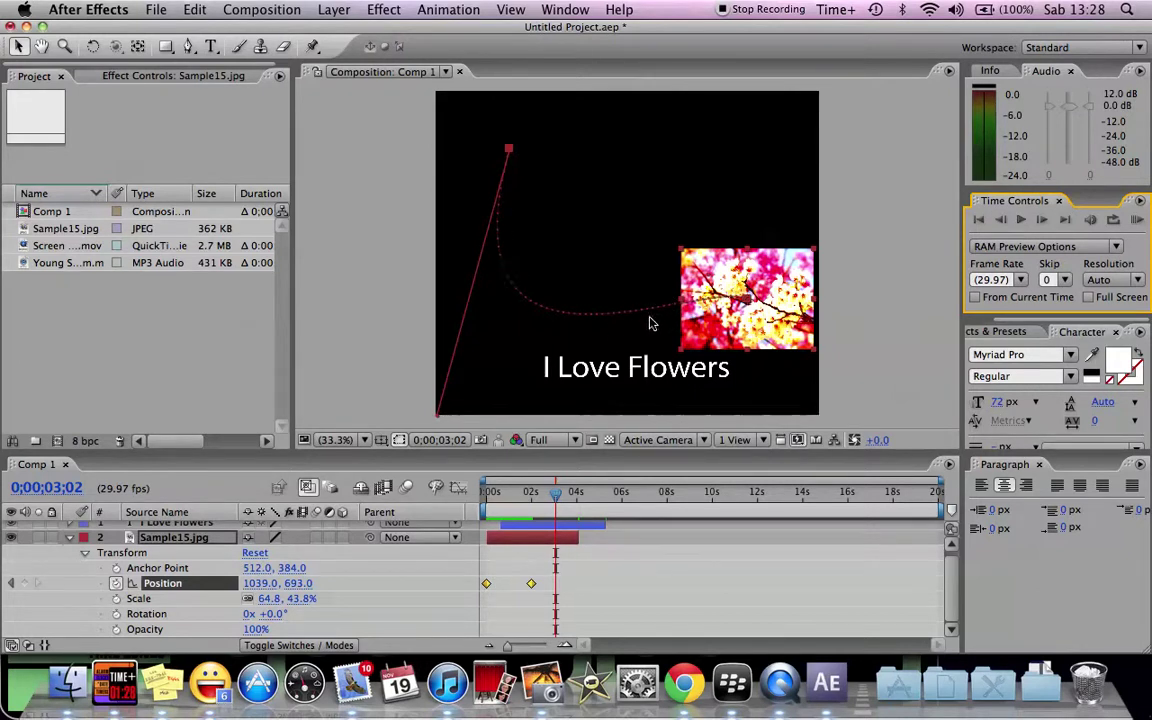
# Step: Add a point to the lower bend of the motion path with the Pen tool and stretch its handle far upward
pyautogui.click(190, 47)
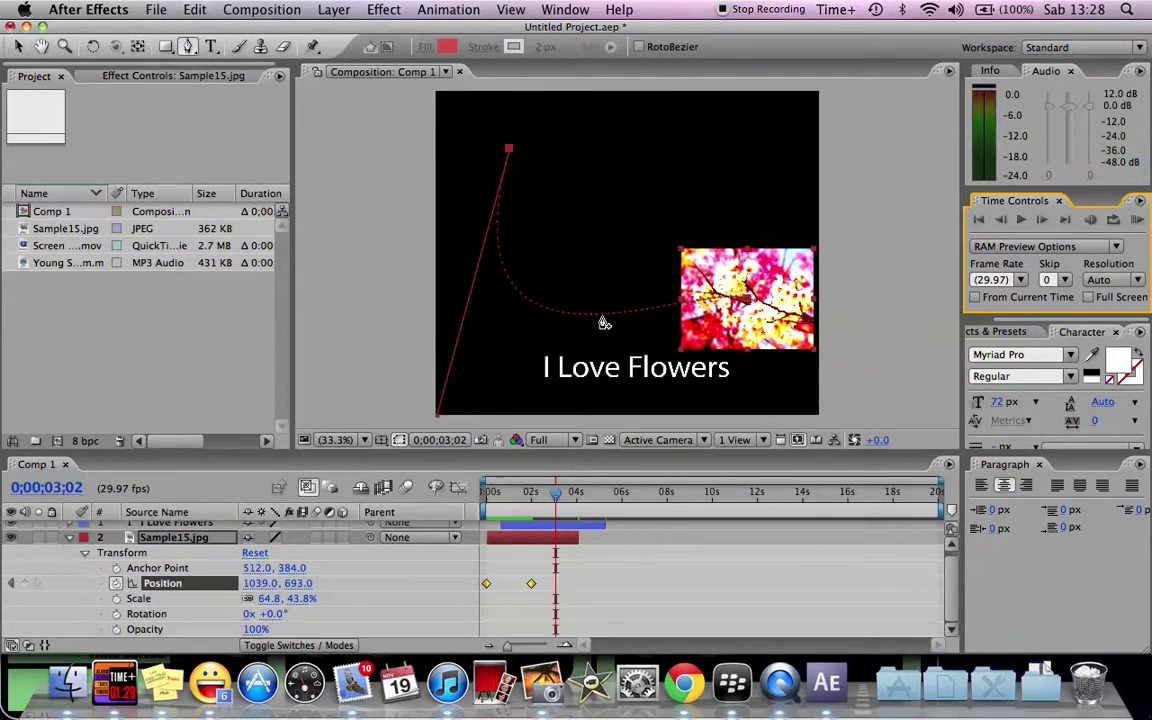
pyautogui.click(545, 316)
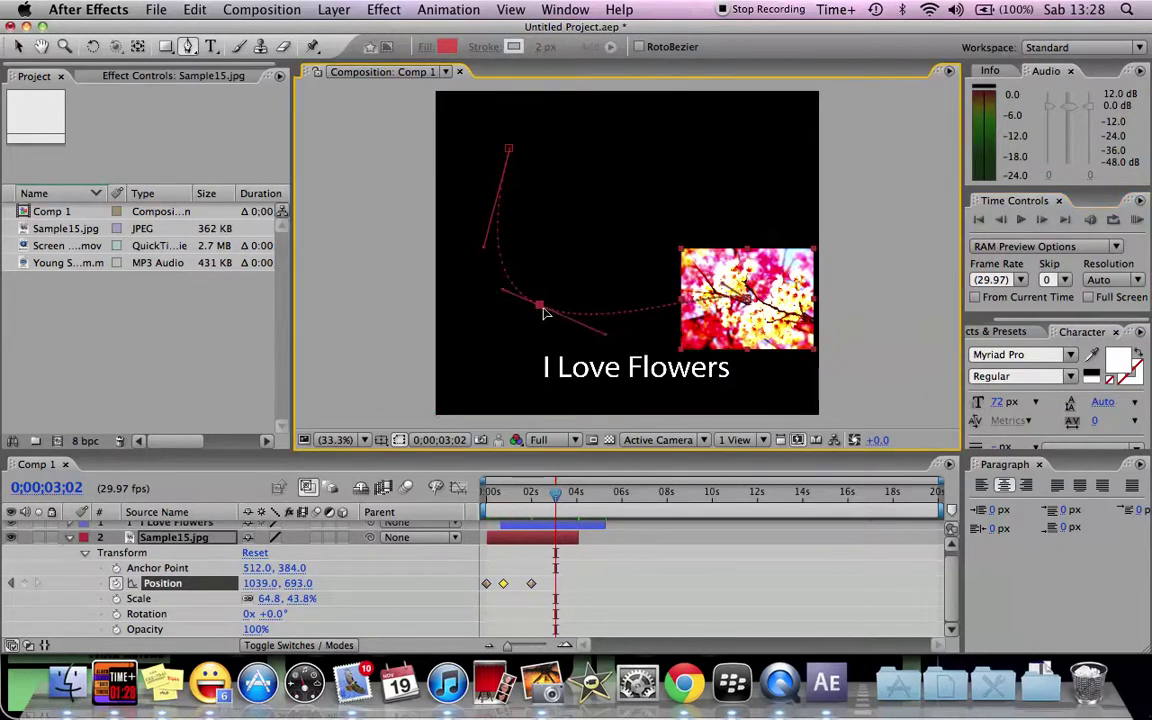
pyautogui.moveTo(540, 306); pyautogui.dragTo(535, 5)
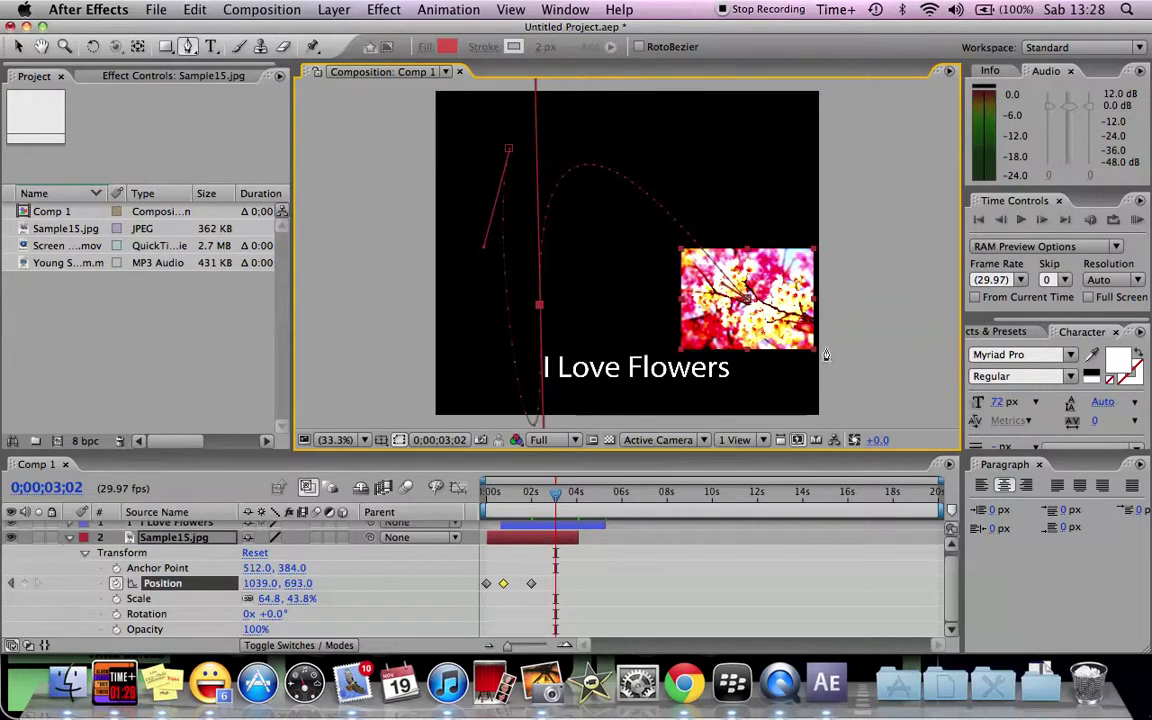
# Step: Preview the animation from the beginning to check the reshaped motion path with its additional point
pyautogui.moveTo(559, 499); pyautogui.dragTo(489, 497)
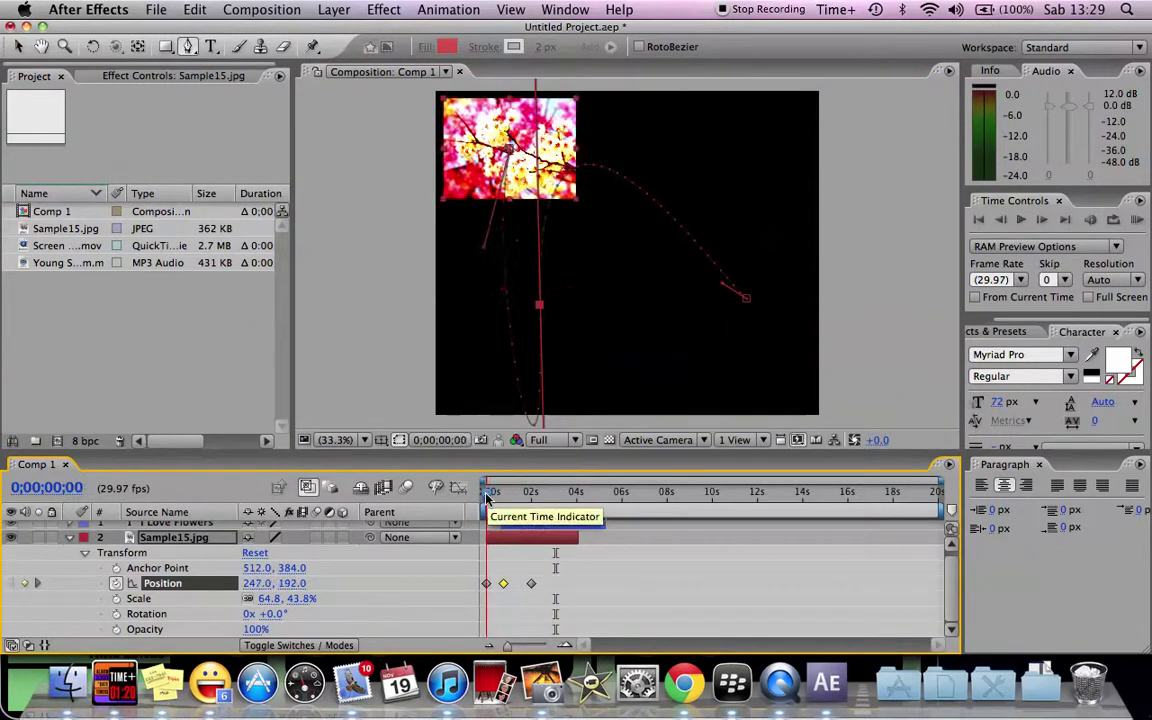
pyautogui.click(1019, 221)
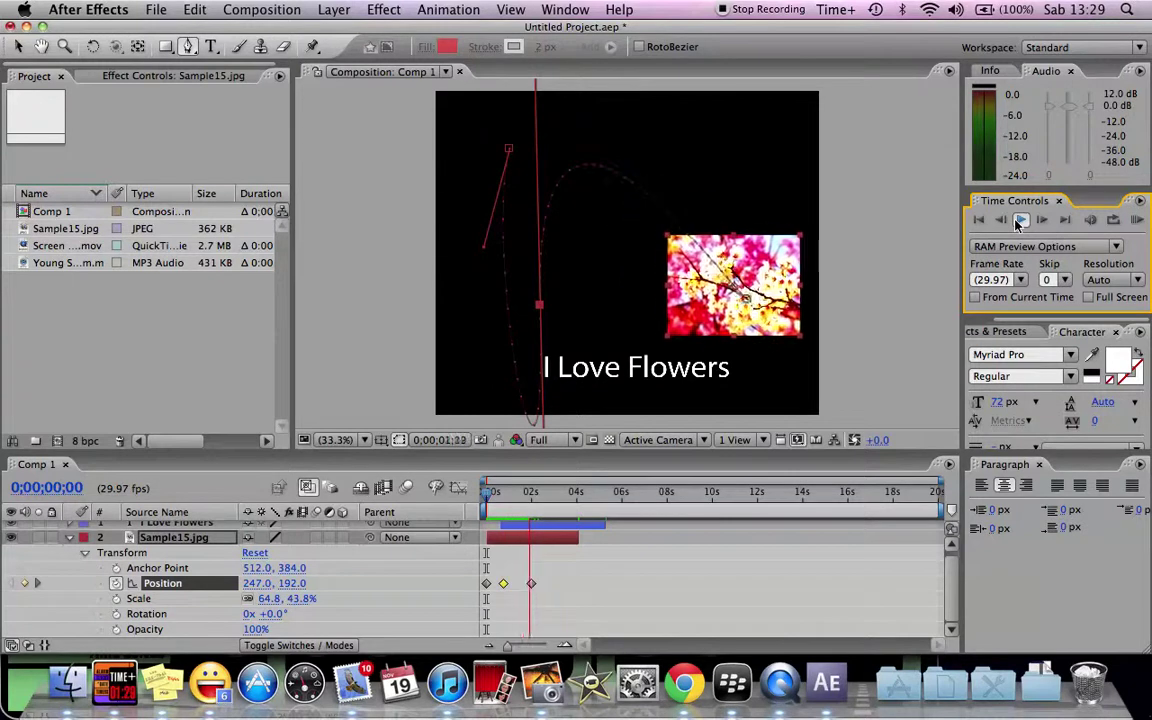
pyautogui.click(1019, 221)
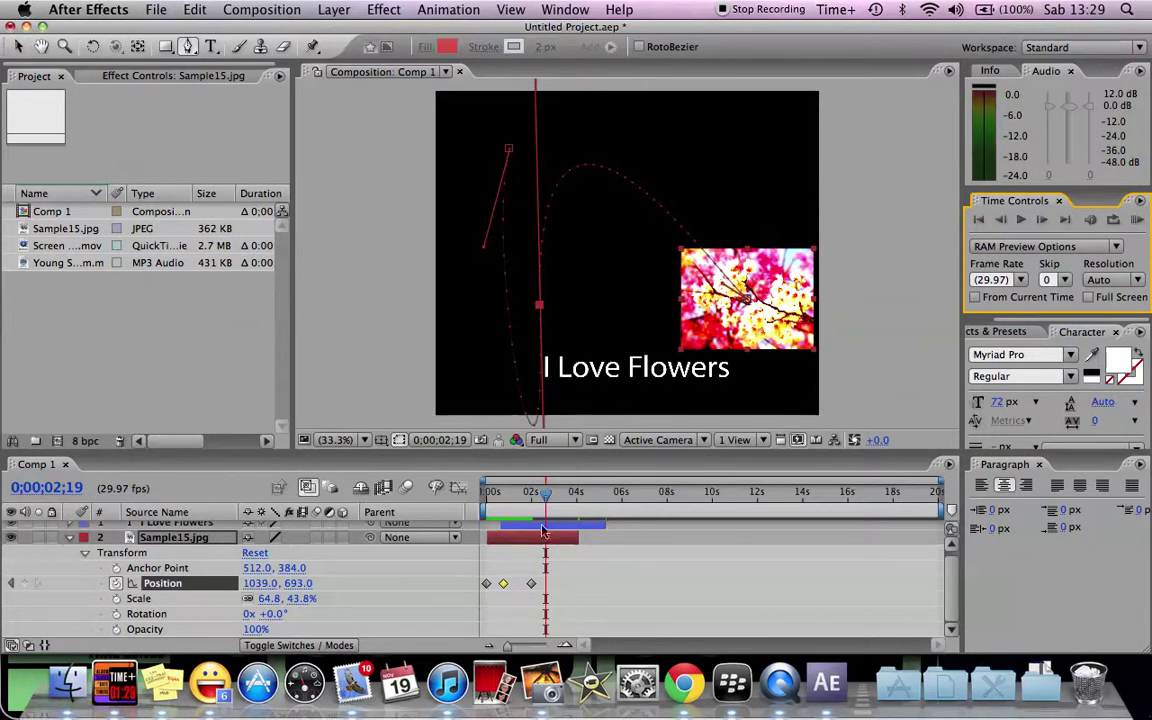
# Step: Go to the Position keyframe at 0;00;02;00 and step back through the previous keyframes to the first one
pyautogui.click(529, 491)
pyautogui.moveTo(529, 491); pyautogui.dragTo(531, 491)
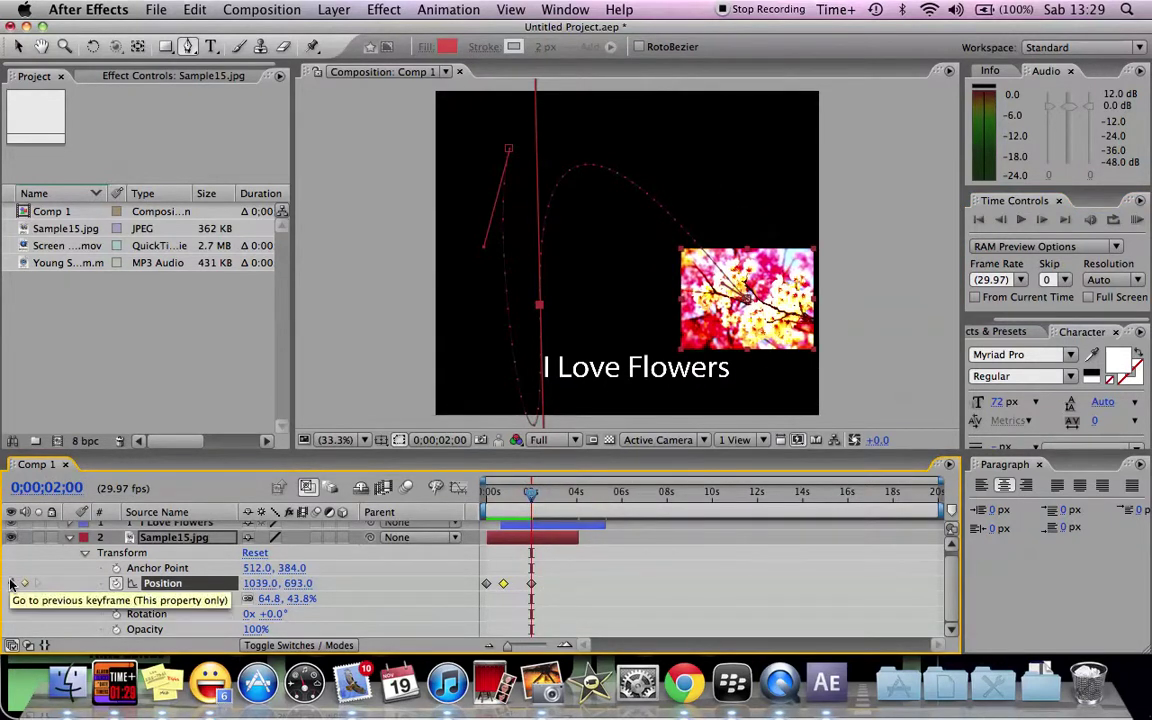
pyautogui.click(12, 585)
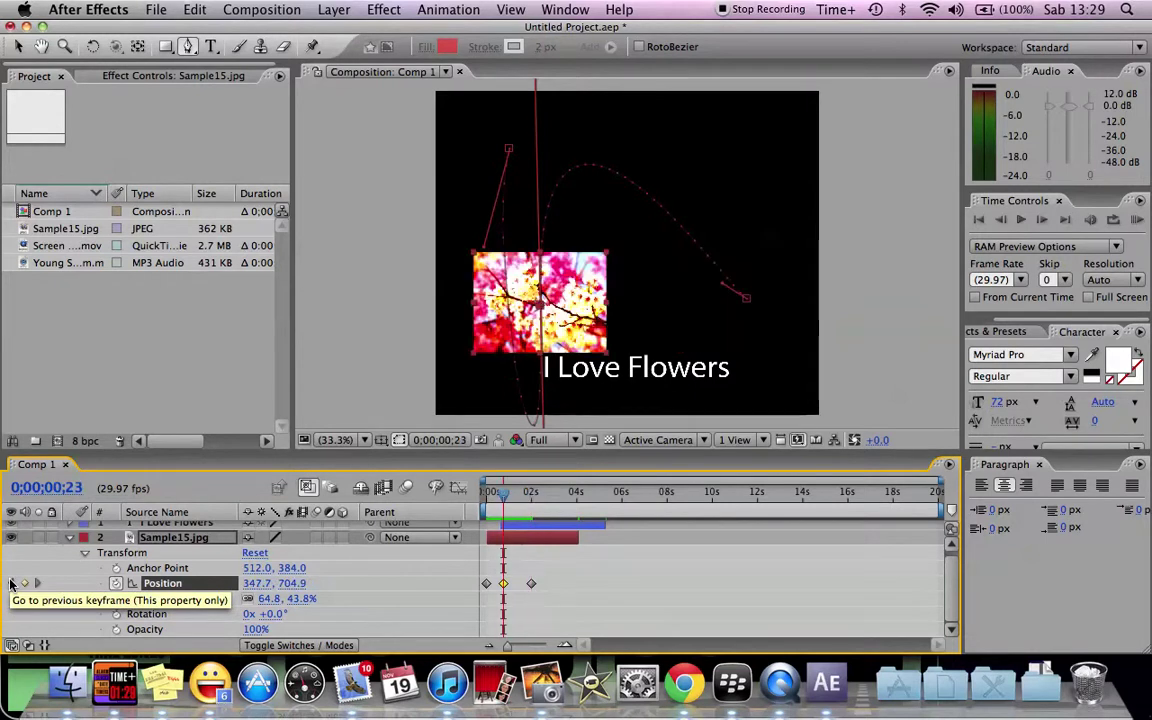
pyautogui.click(12, 585)
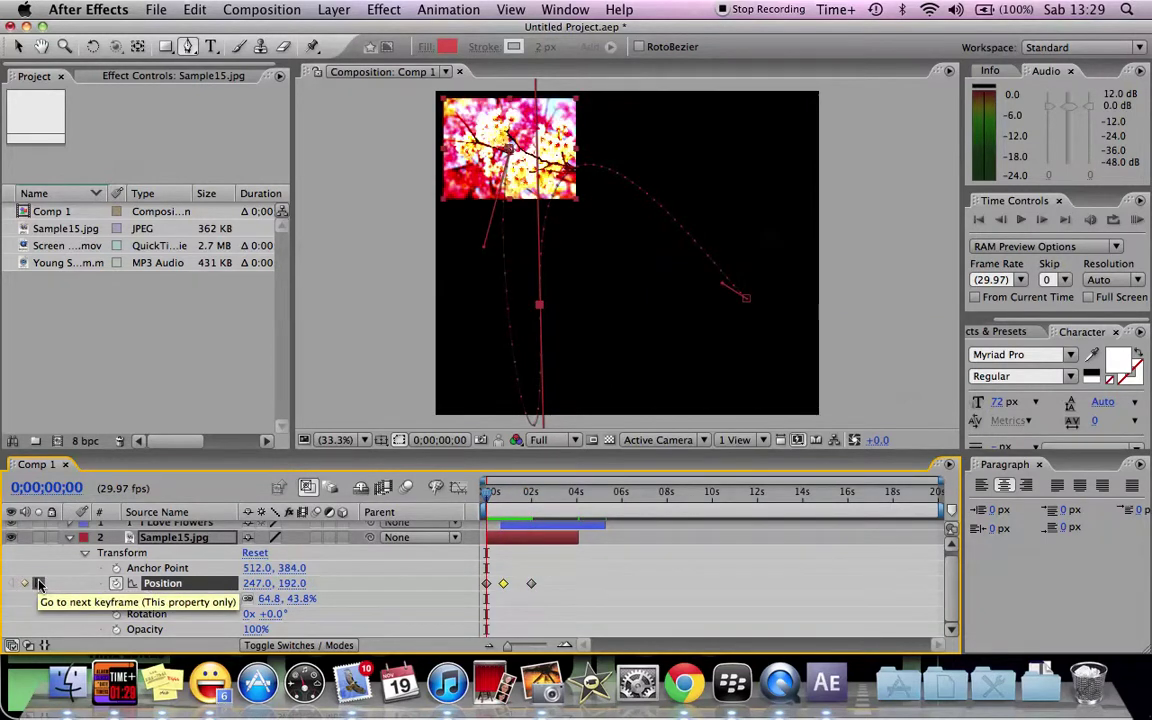
# Step: Step forward and back through the image's Position keyframes to review its location at each one, returning to 0;00;00;00
pyautogui.click(38, 585)
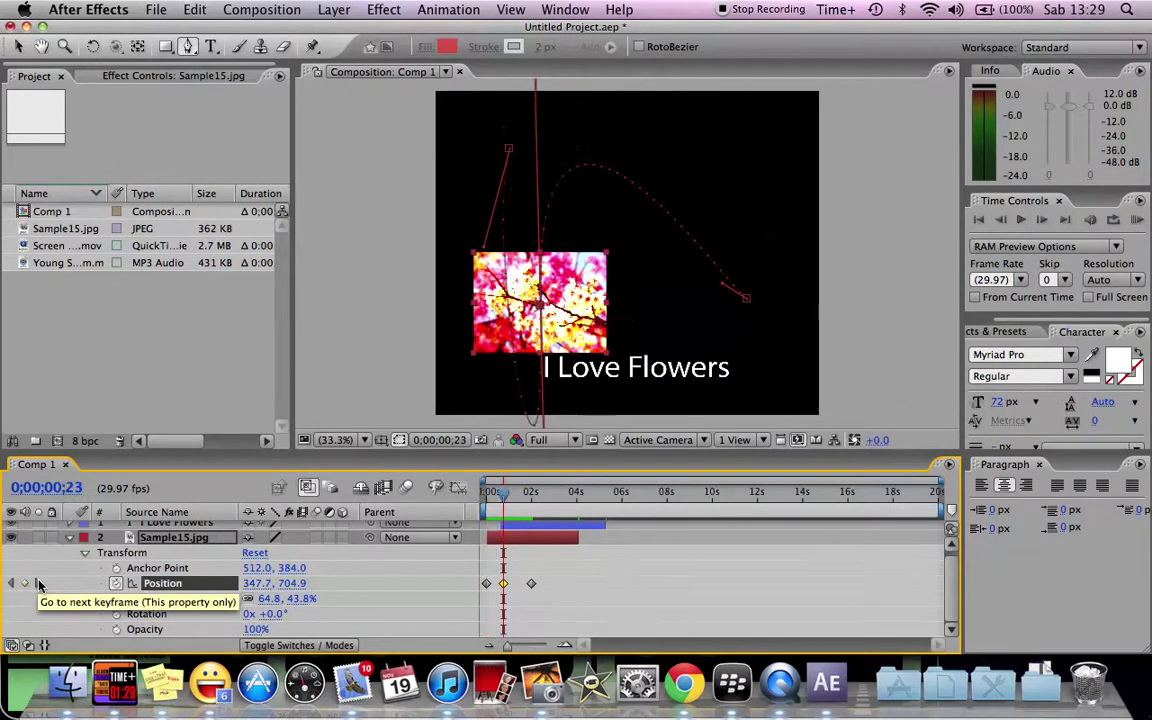
pyautogui.click(38, 585)
pyautogui.click(11, 586)
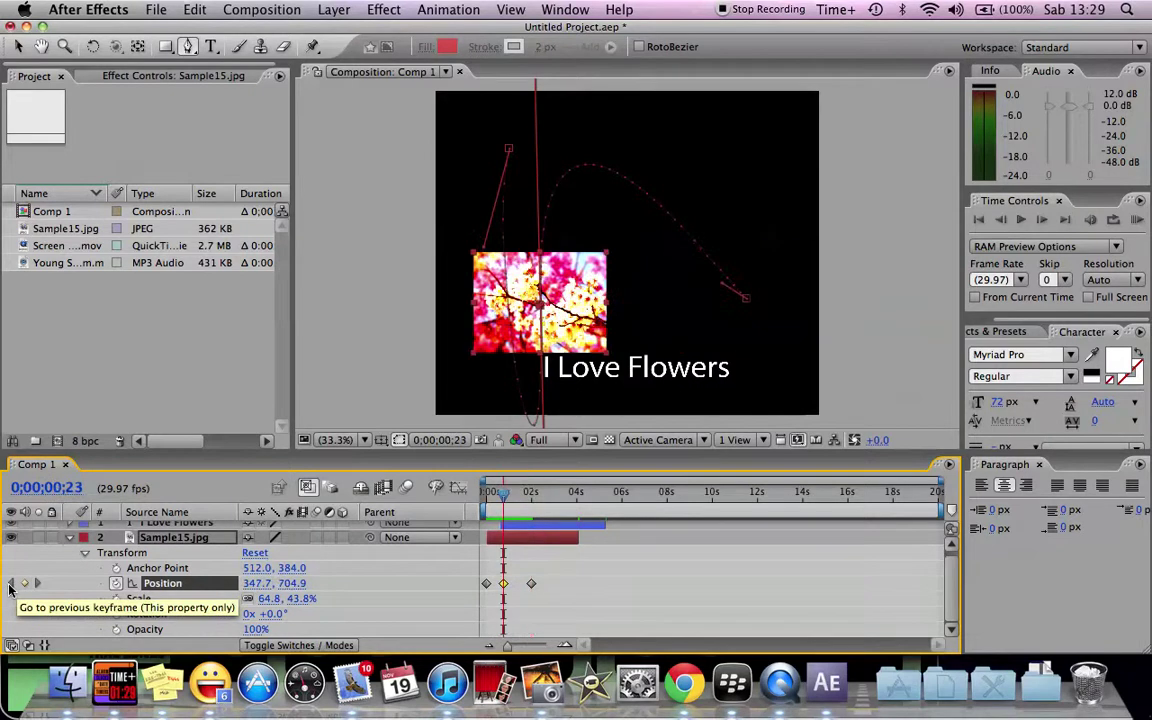
pyautogui.click(11, 586)
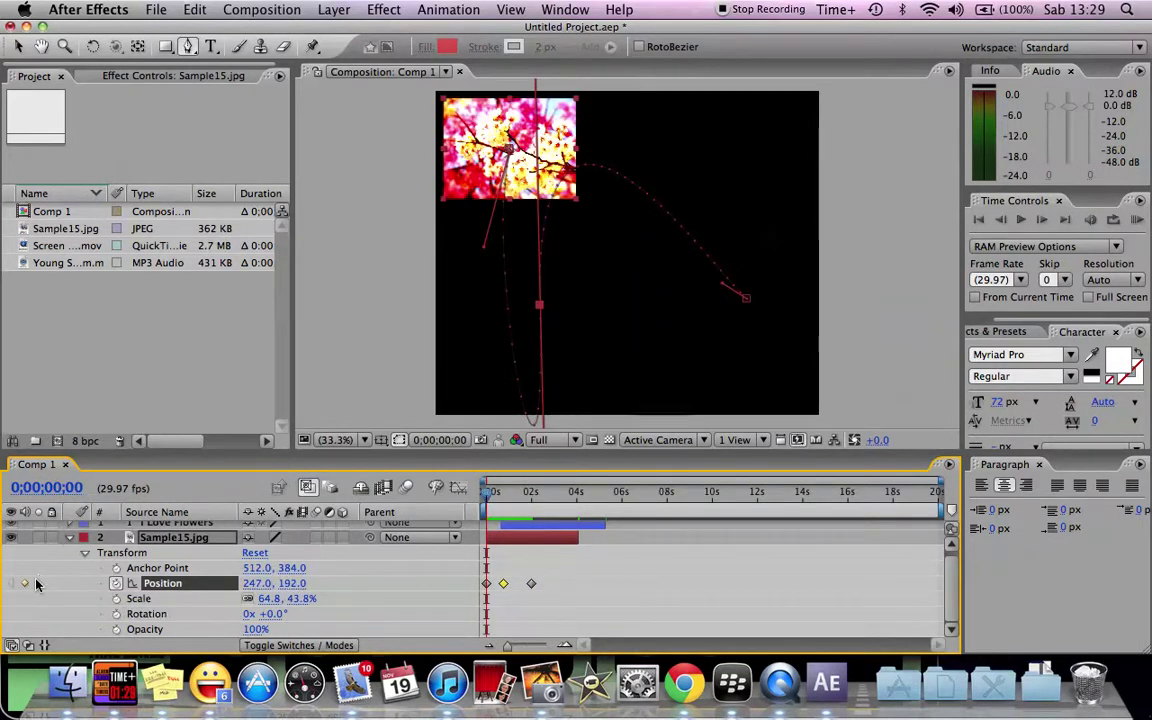
pyautogui.click(37, 585)
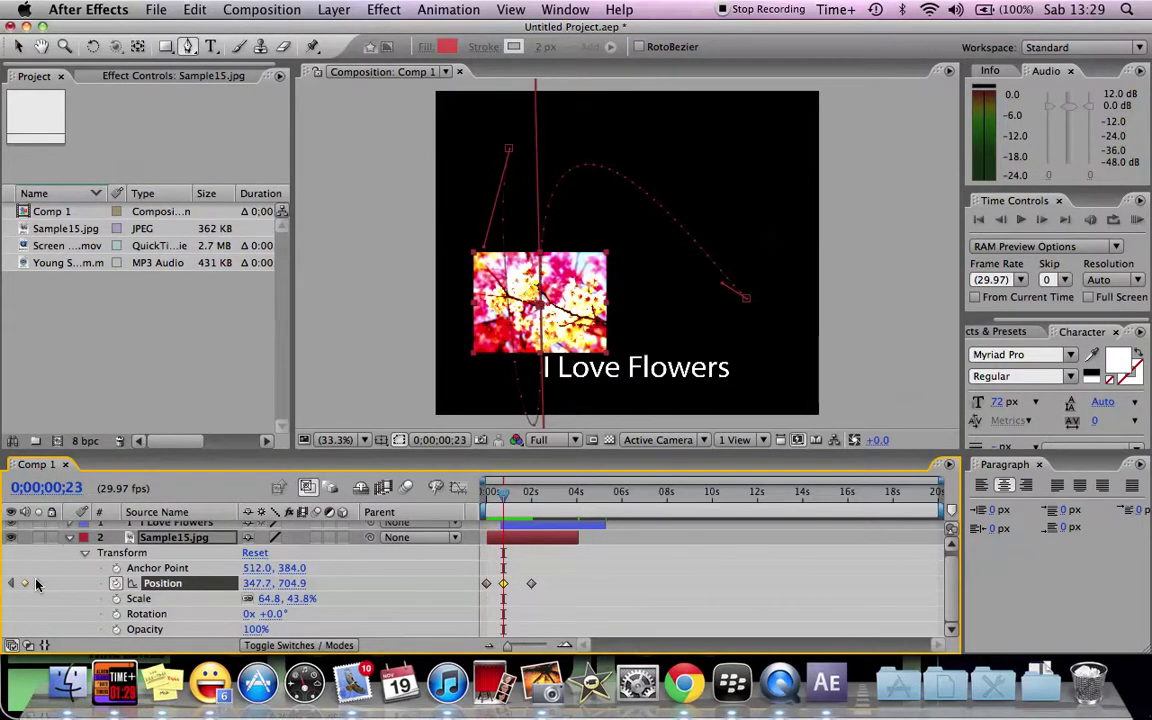
pyautogui.click(36, 585)
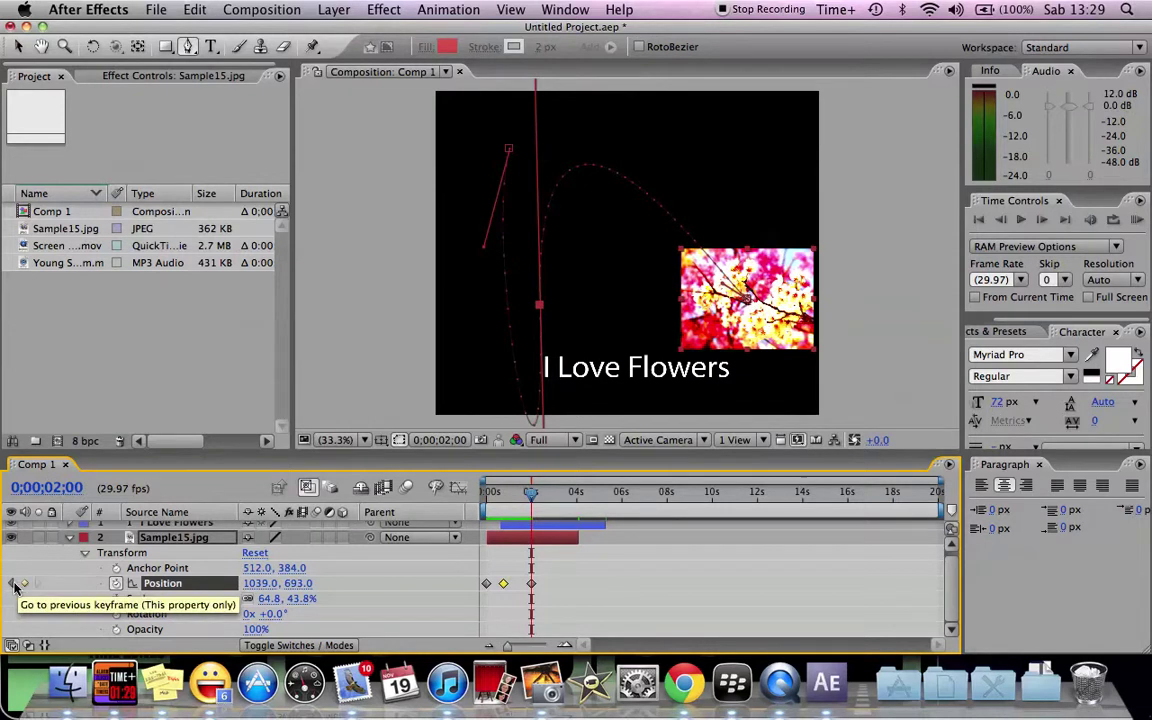
pyautogui.click(14, 586)
pyautogui.click(14, 586)
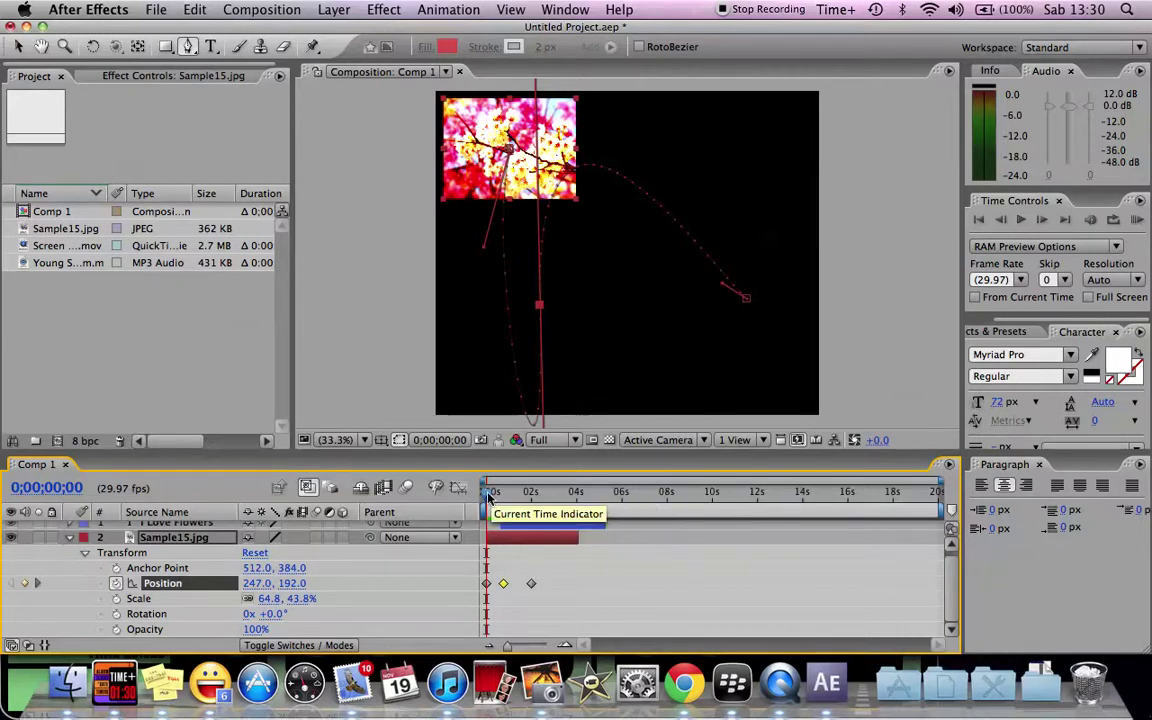
# Step: Enable Scale keyframing for Sample15.jpg at 0;00;00;00 and move the current time to 0;00;03;00
pyautogui.click(116, 598)
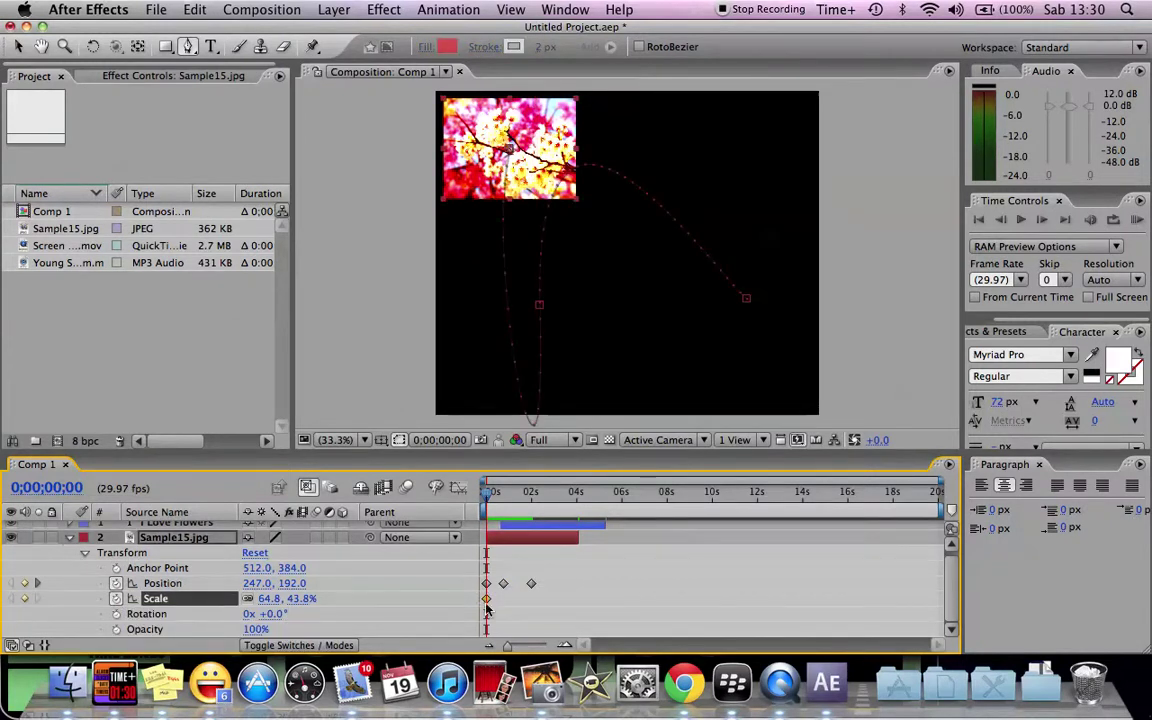
pyautogui.moveTo(490, 502); pyautogui.dragTo(556, 505)
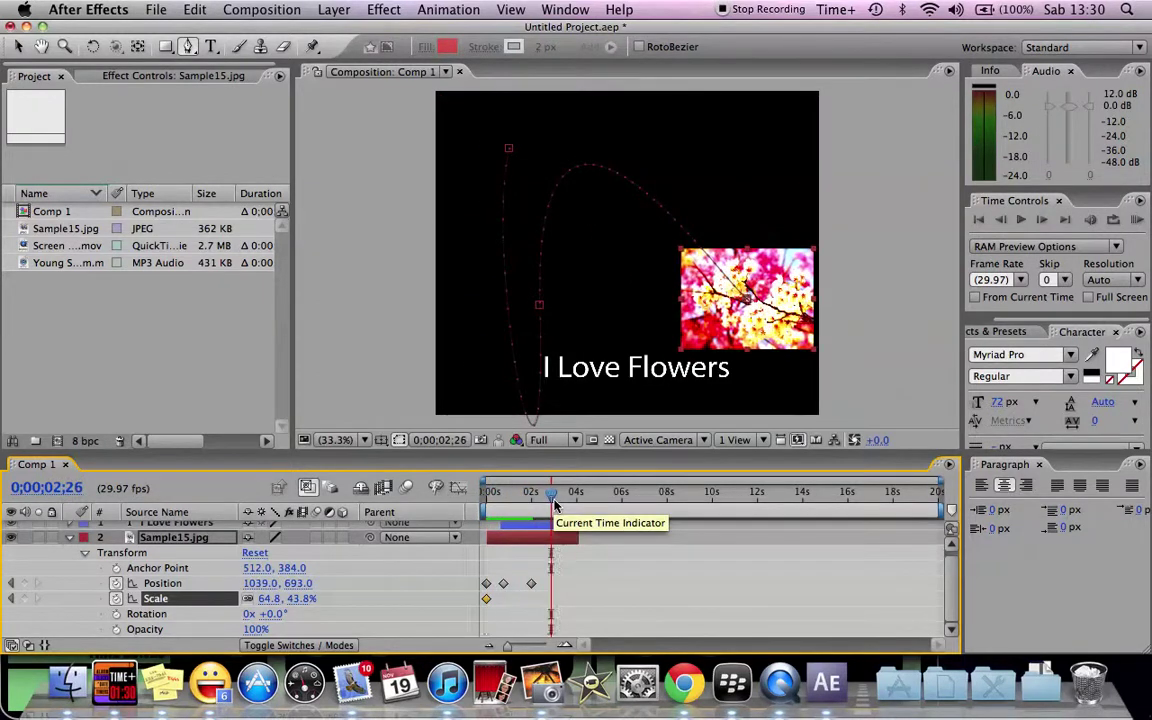
pyautogui.click(458, 447)
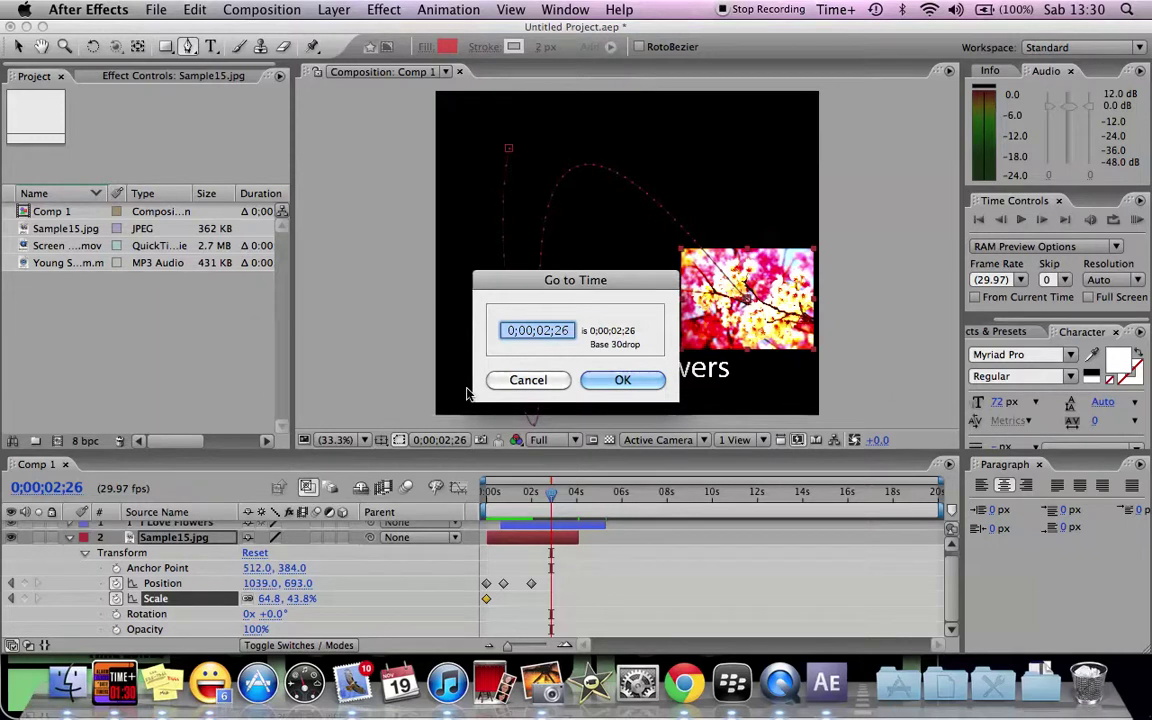
pyautogui.click(546, 335)
pyautogui.press('BackSpace')
pyautogui.write('3')
pyautogui.press('BackSpace')
pyautogui.press('BackSpace')
pyautogui.write('00')
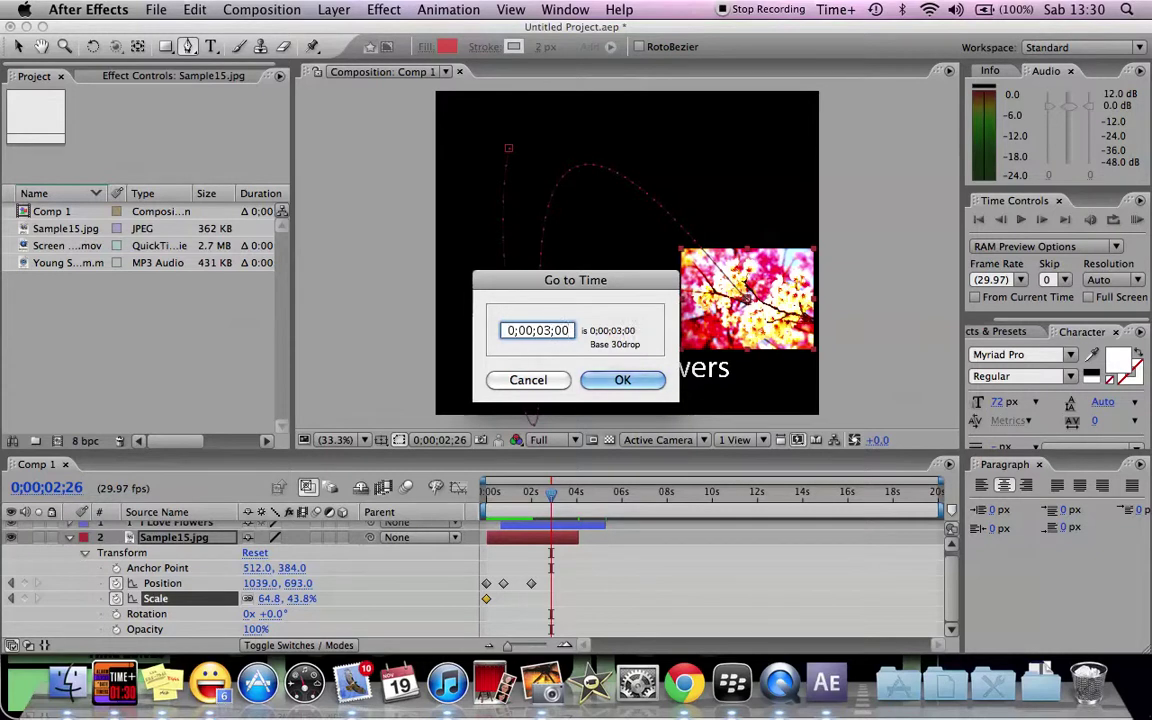
pyautogui.click(616, 381)
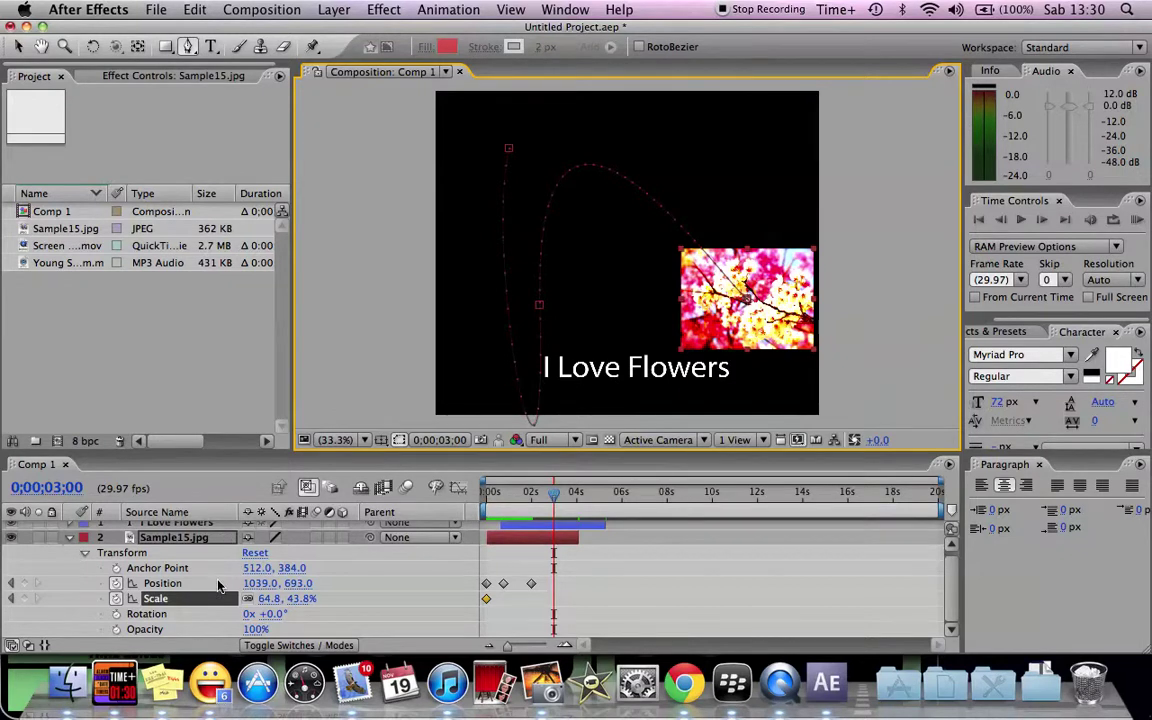
# Step: Set the image's vertical Scale to 100% at 0;00;03;00 with proportions constrained
pyautogui.click(303, 599)
pyautogui.write('100')
pyautogui.press('Return')
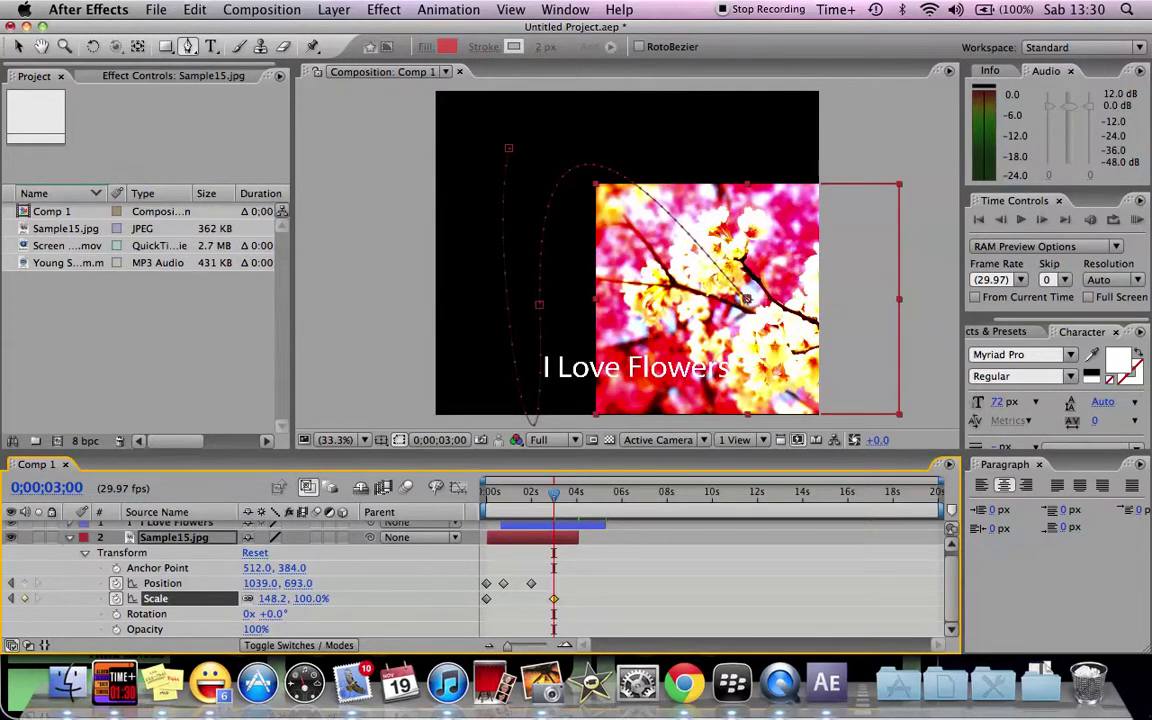
# Step: Preview the scaling animation from 0;00;00;00, stop playback and return to the Scale keyframe at 0;00;03;00
pyautogui.moveTo(553, 501); pyautogui.dragTo(488, 494)
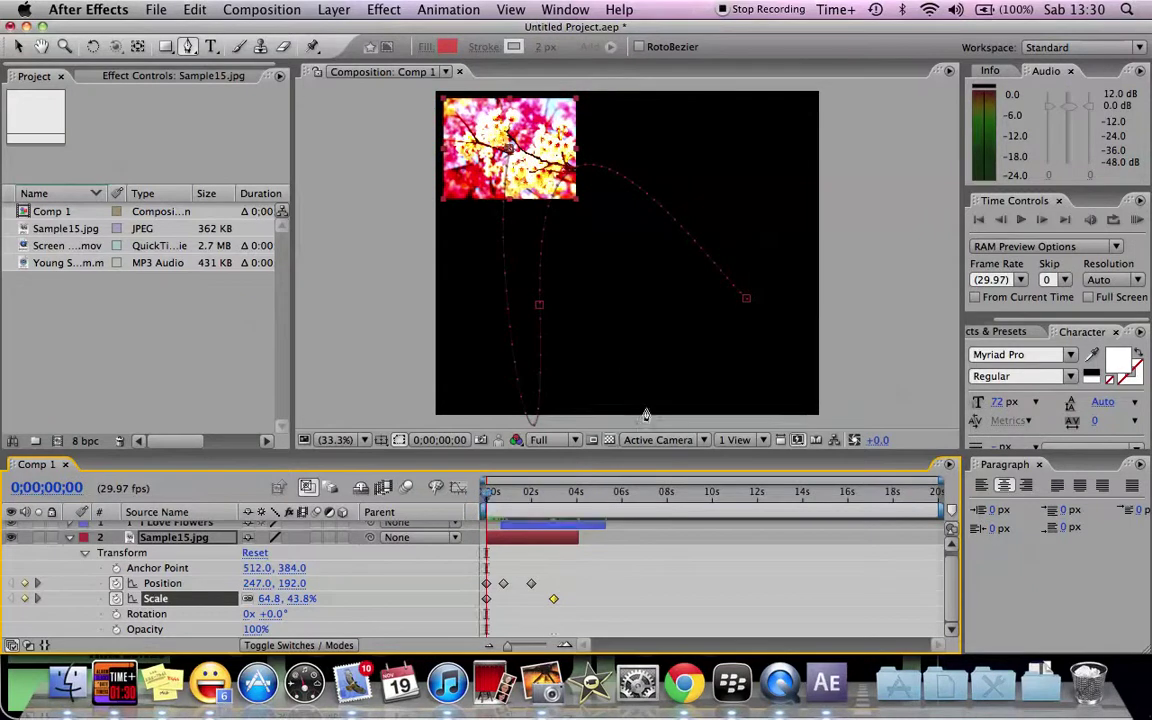
pyautogui.click(1022, 222)
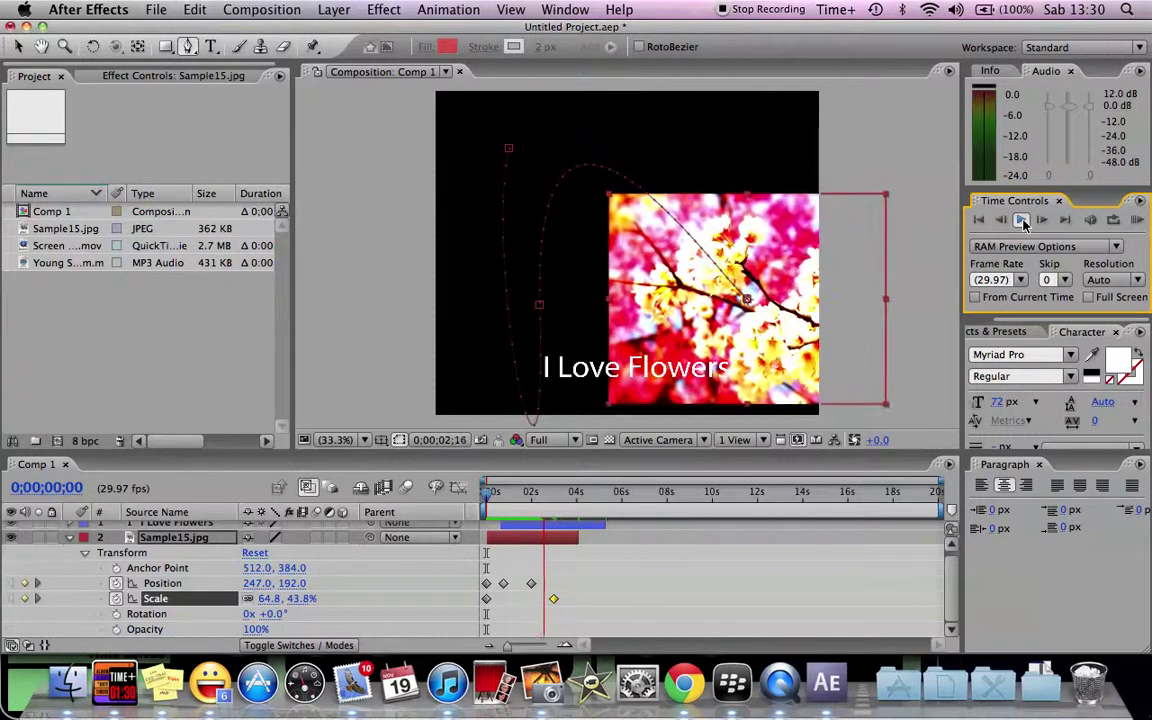
pyautogui.click(1022, 221)
pyautogui.moveTo(573, 505)
pyautogui.mouseDown()
pyautogui.moveTo(533, 497)
pyautogui.moveTo(582, 497)
pyautogui.moveTo(528, 497)
pyautogui.moveTo(581, 497)
pyautogui.moveTo(479, 517)
pyautogui.moveTo(555, 517)
pyautogui.mouseUp()
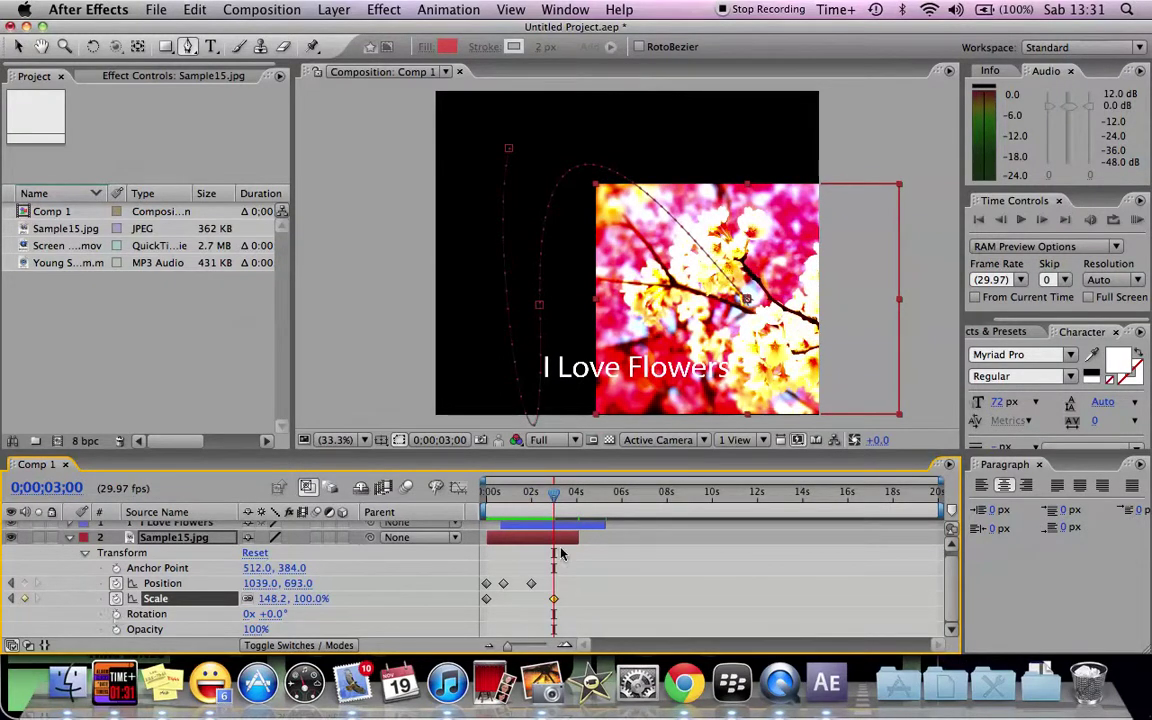
# Step: Animate the image's Rotation with a starting keyframe at 0;00;00;12 and a value of 270° at 0;00;02;06
pyautogui.moveTo(497, 502); pyautogui.dragTo(493, 505)
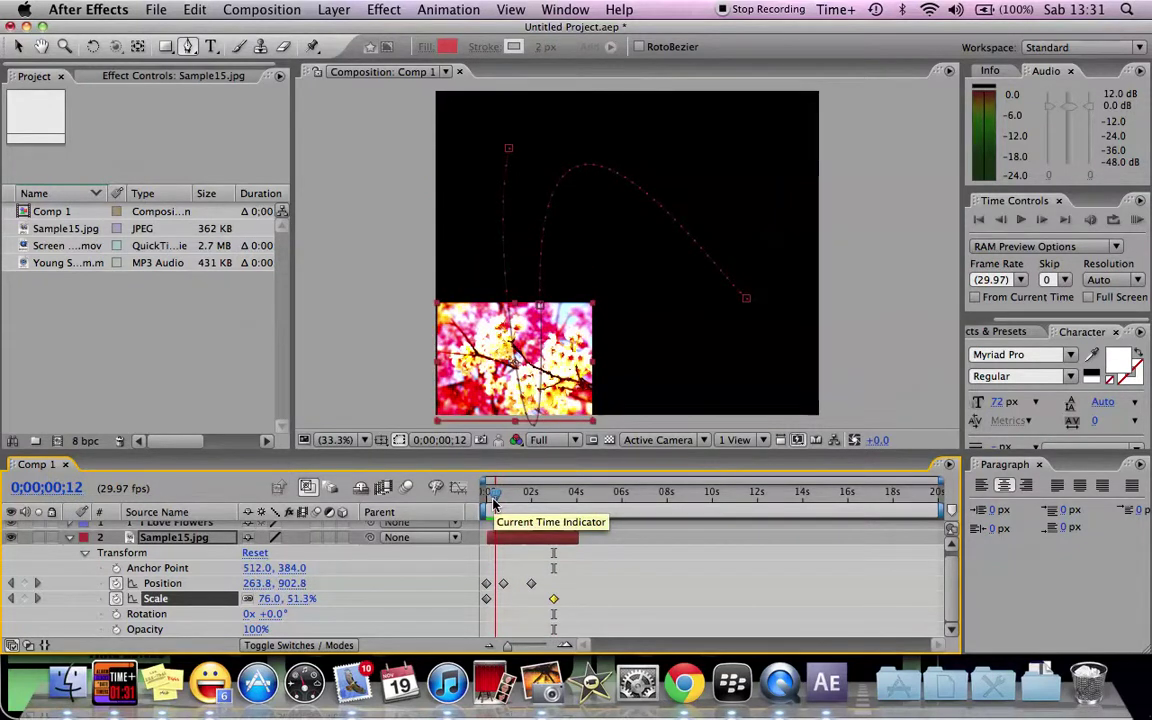
pyautogui.click(116, 614)
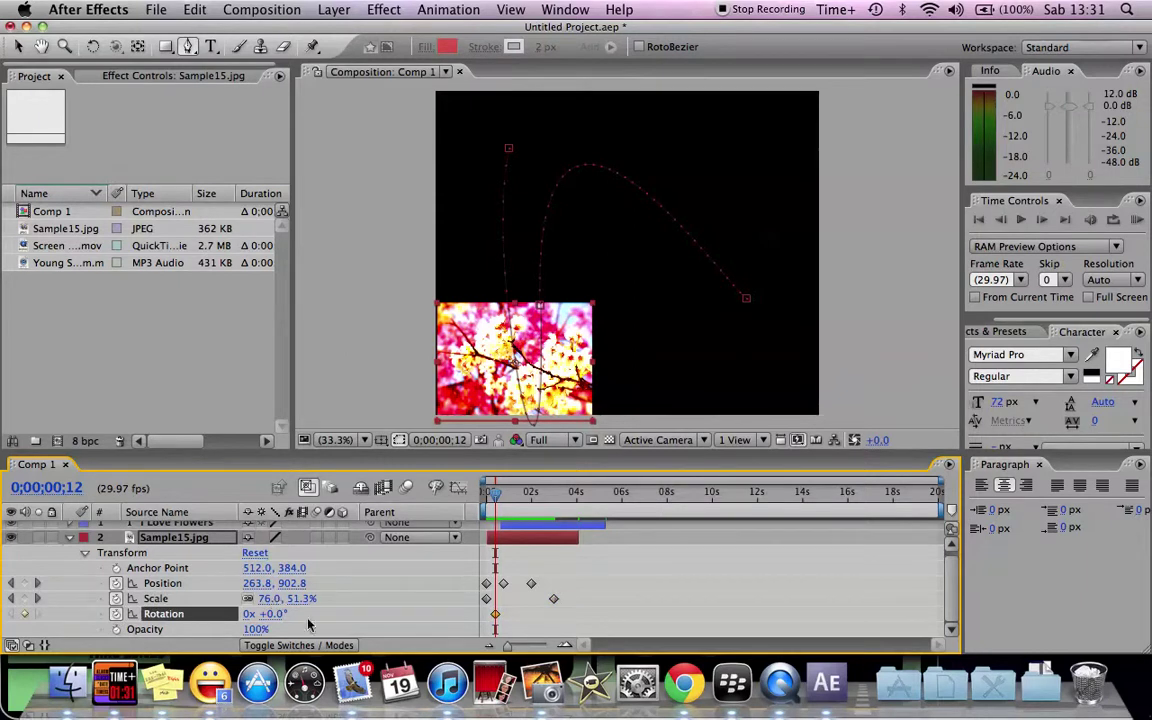
pyautogui.moveTo(500, 500); pyautogui.dragTo(536, 497)
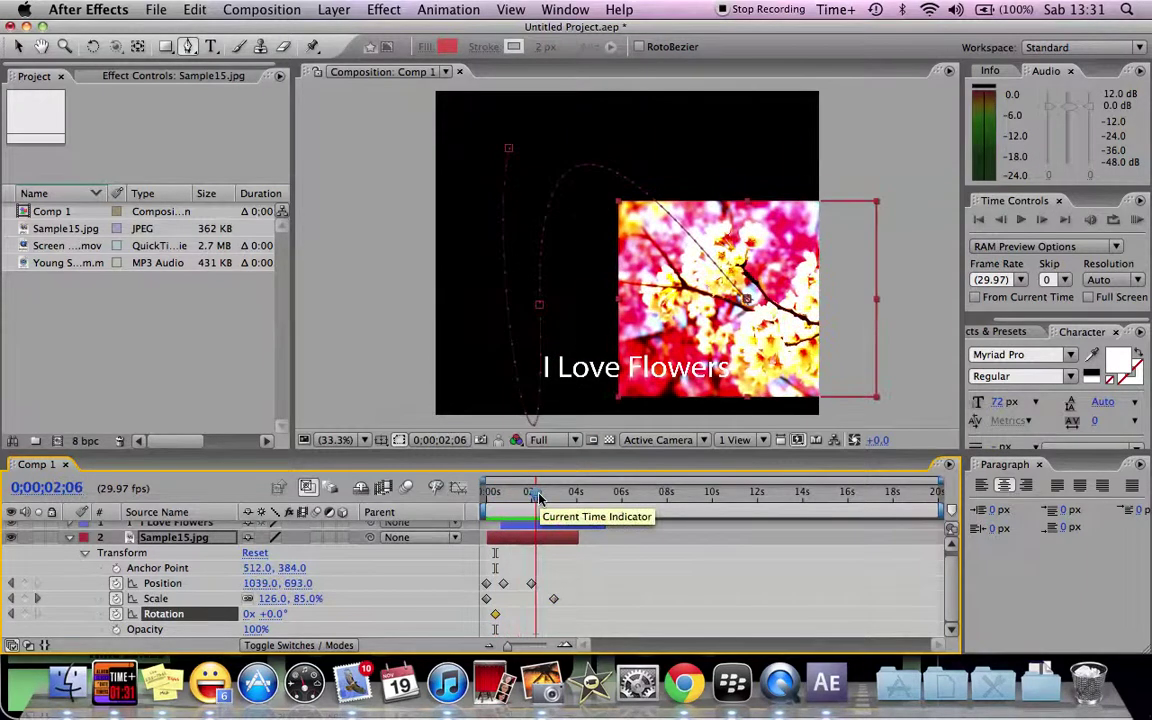
pyautogui.click(272, 614)
pyautogui.write('270')
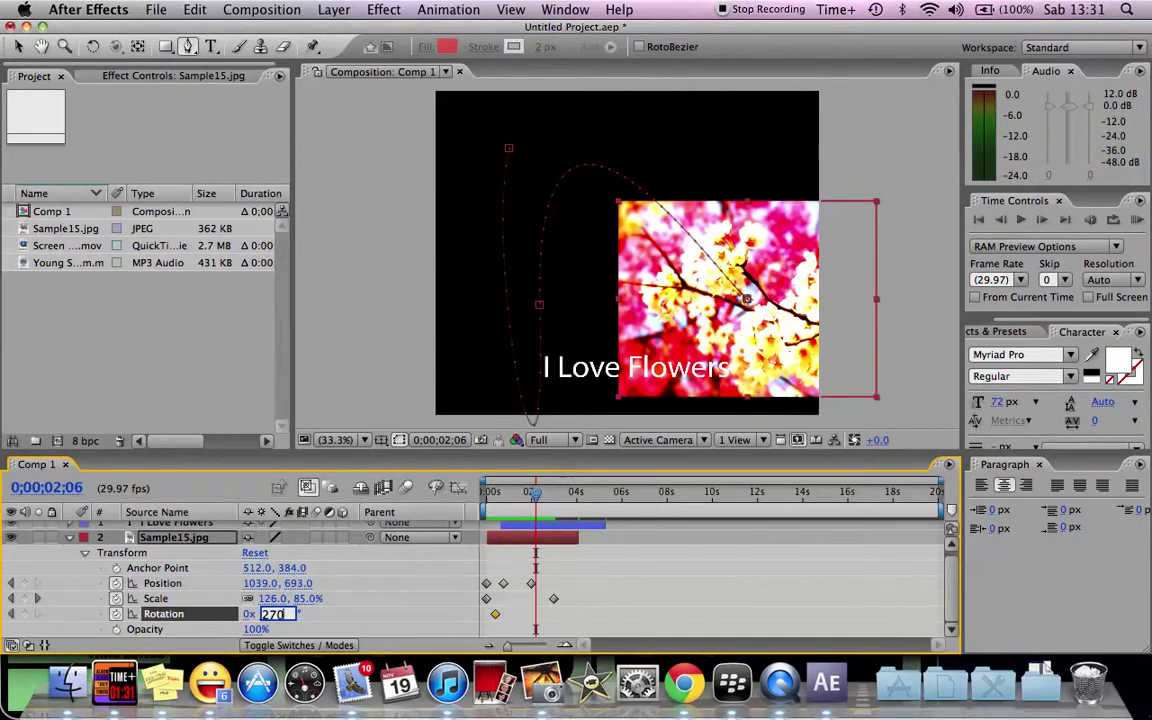
pyautogui.press('Return')
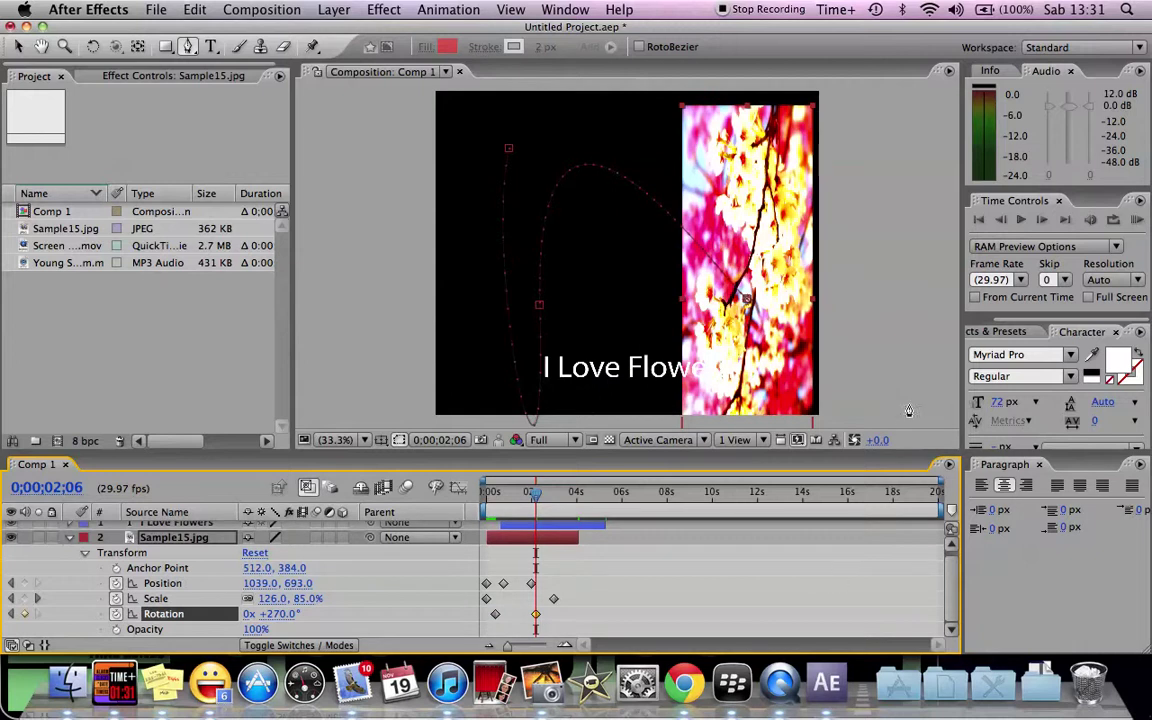
# Step: Play the composition from near its start to check the image's rotation, and stop playback
pyautogui.moveTo(540, 500); pyautogui.dragTo(489, 497)
pyautogui.click(1022, 220)
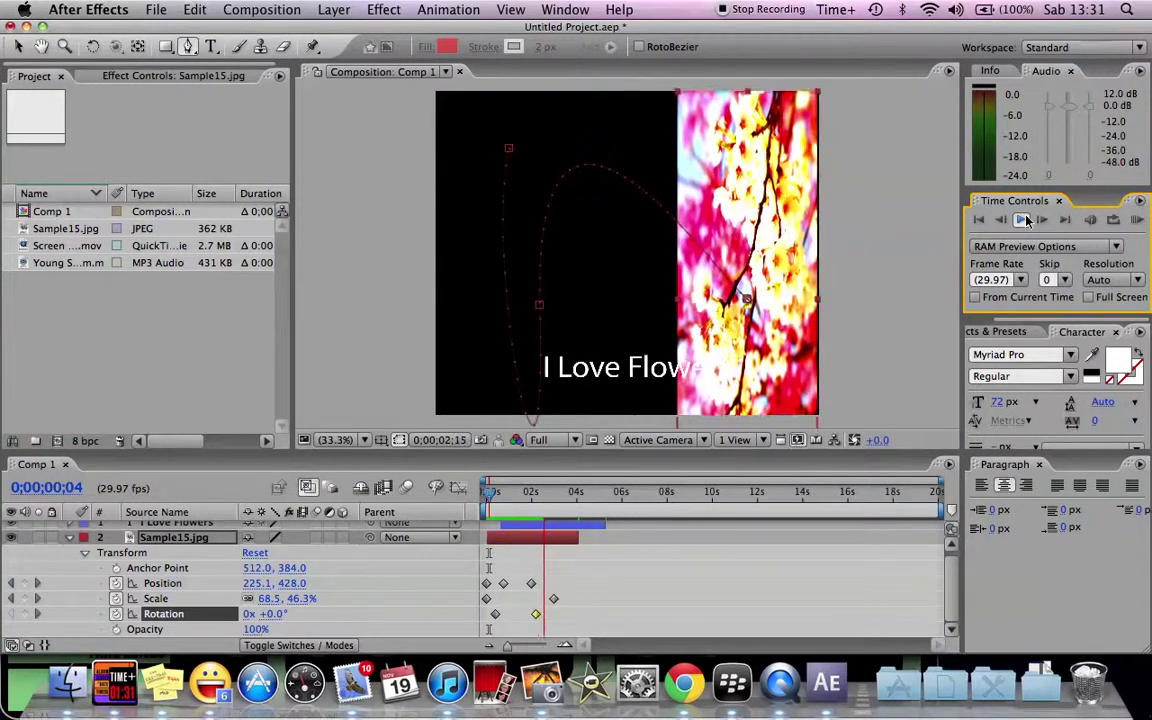
pyautogui.click(1024, 220)
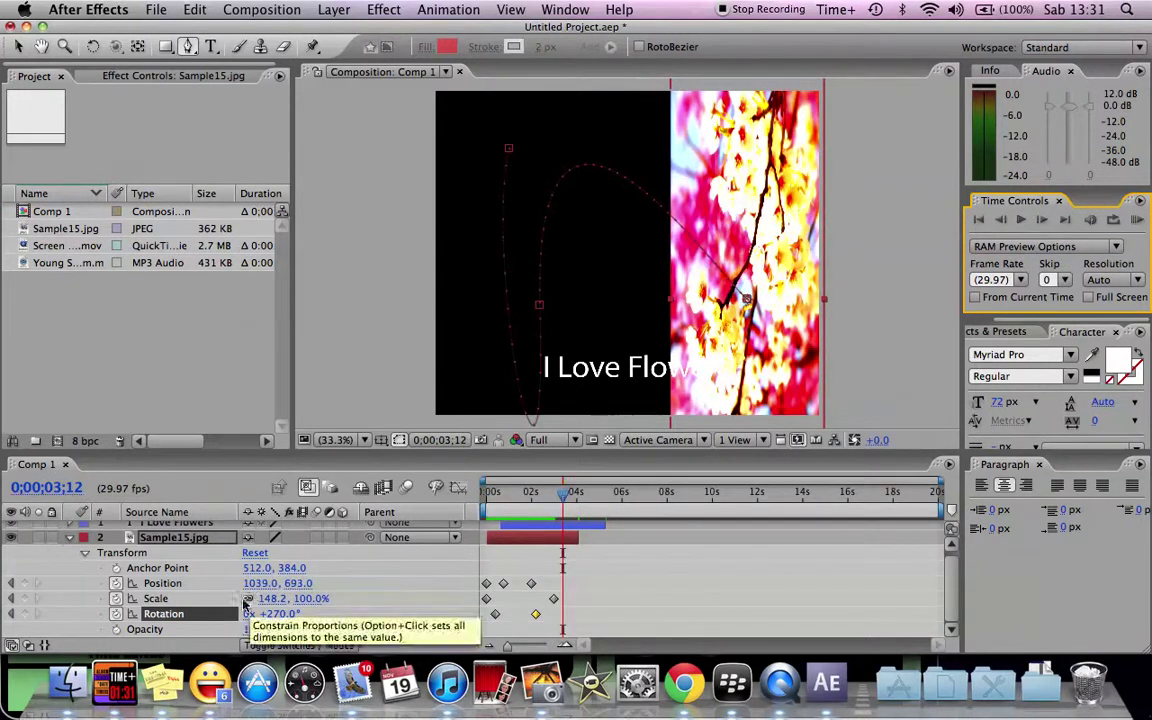
# Step: Fade out the image with an Opacity keyframe at 0;00;00;01 and a value of 0% at 0;00;02;26
pyautogui.moveTo(562, 496); pyautogui.dragTo(487, 493)
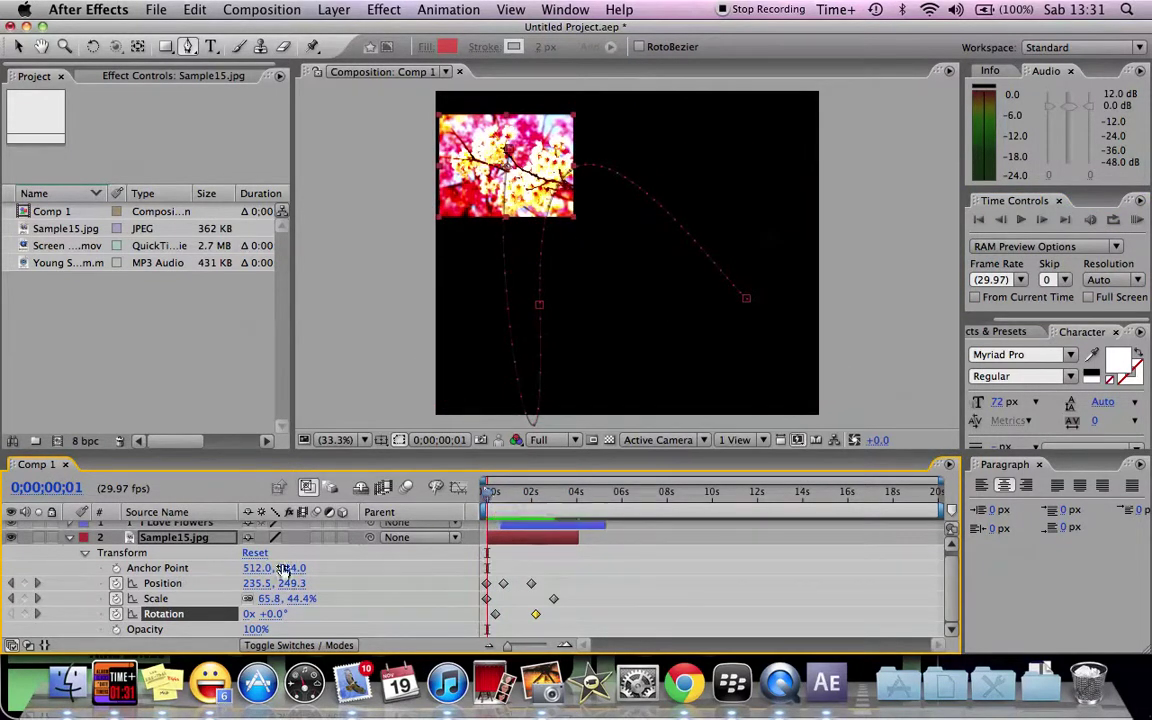
pyautogui.click(116, 630)
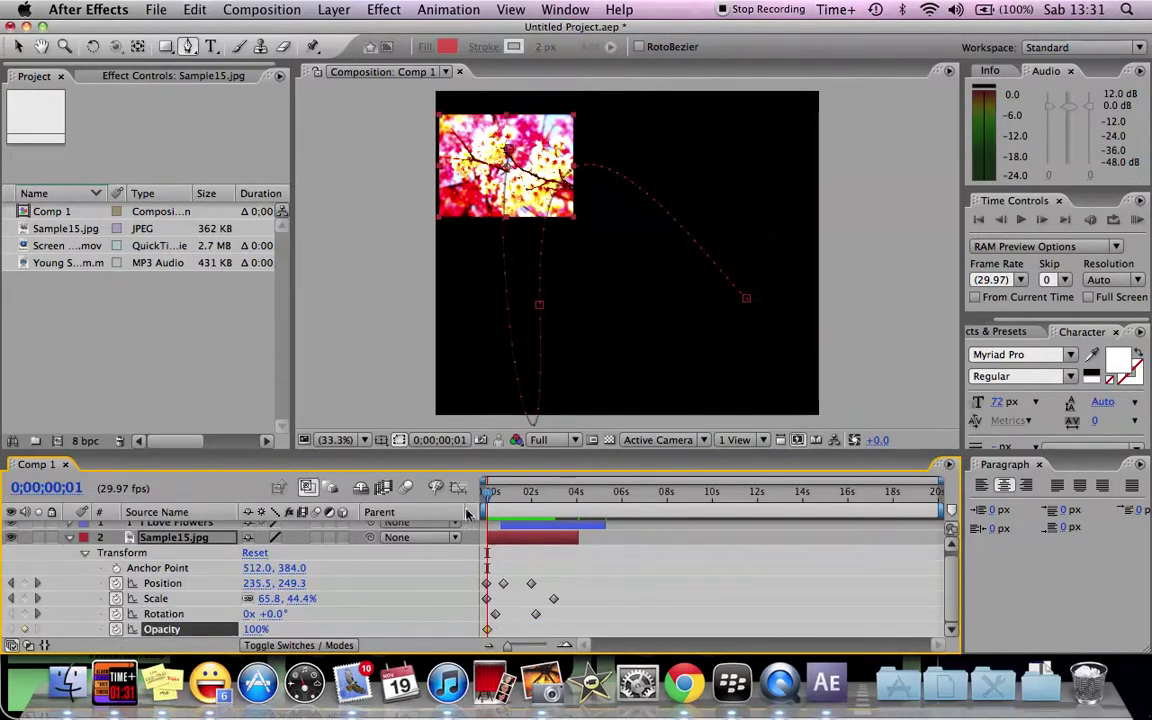
pyautogui.moveTo(490, 498); pyautogui.dragTo(553, 502)
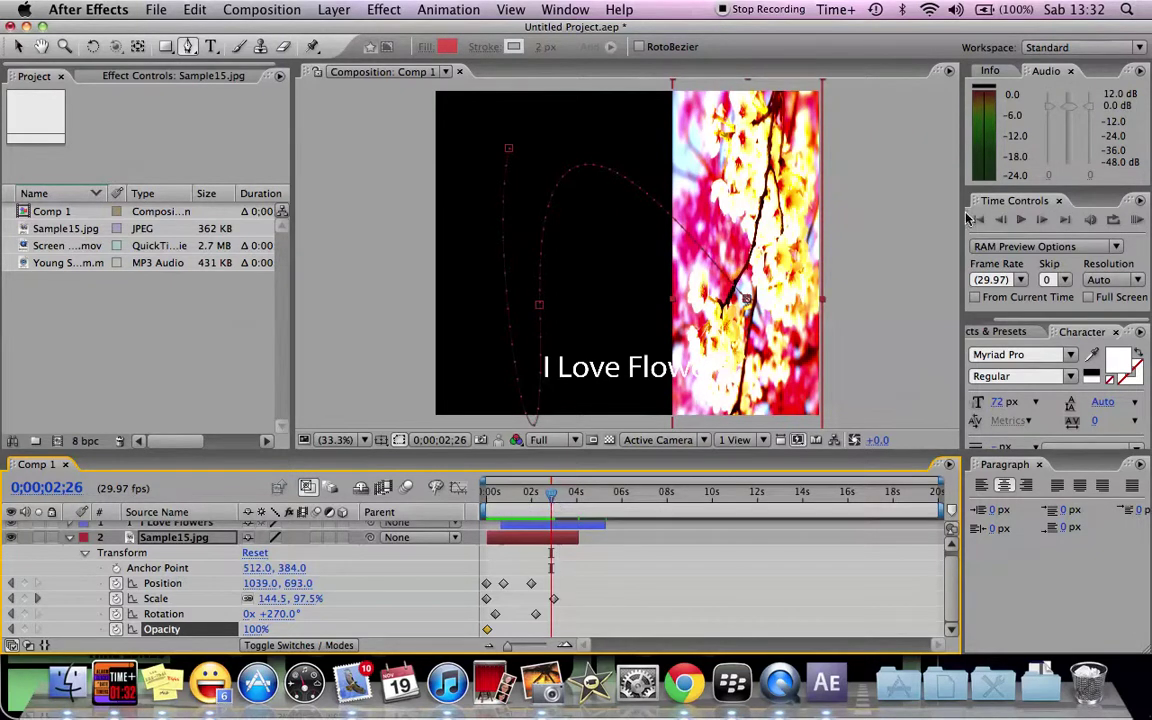
pyautogui.click(252, 630)
pyautogui.write('0')
pyautogui.press('Return')
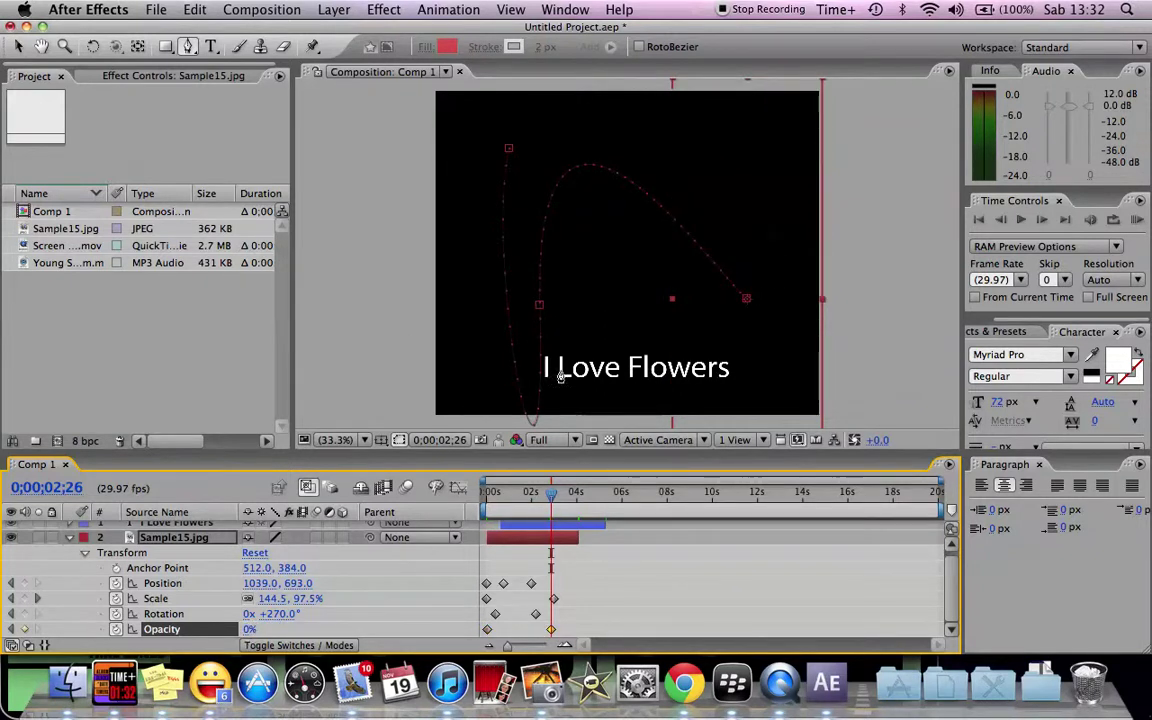
# Step: Preview the composition from 0;00;00;00 to check the image's fade-out, and stop playback
pyautogui.moveTo(500, 493); pyautogui.dragTo(487, 510)
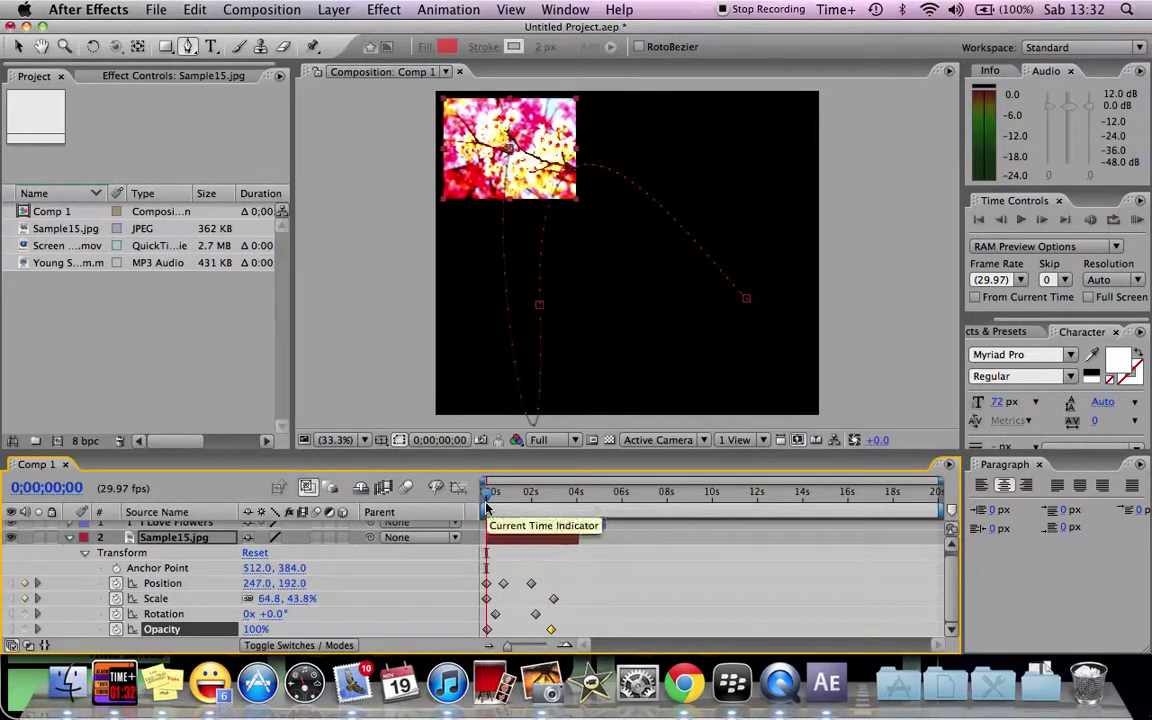
pyautogui.click(1021, 221)
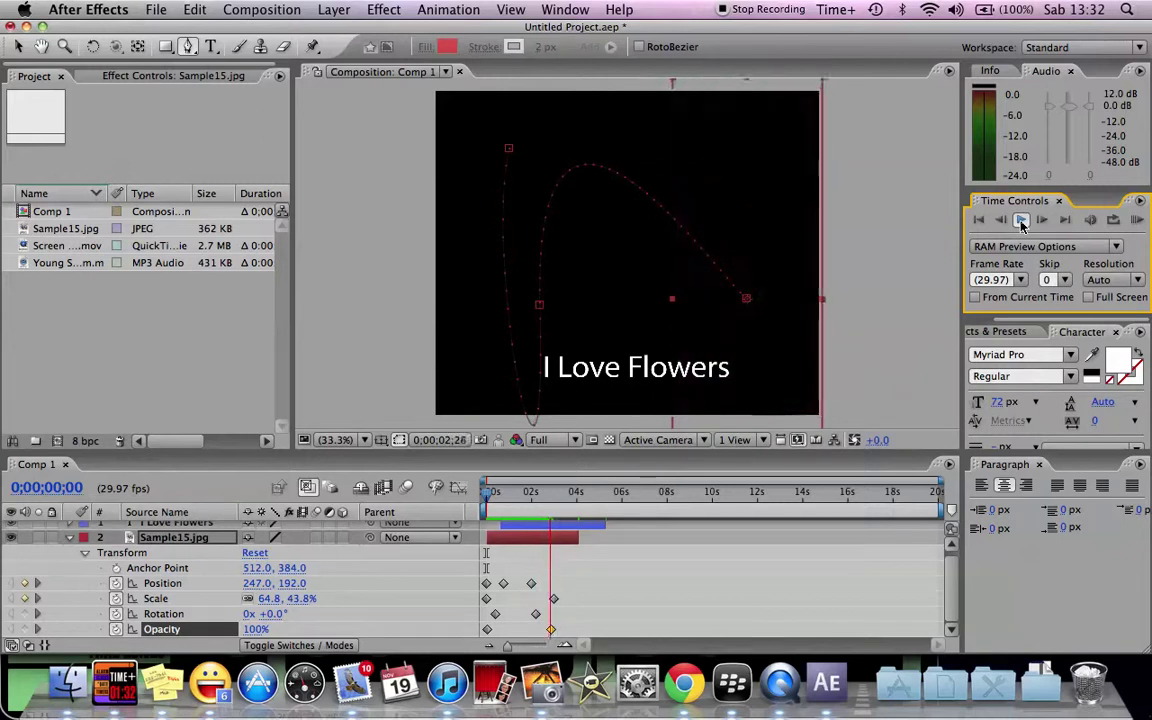
pyautogui.click(1021, 220)
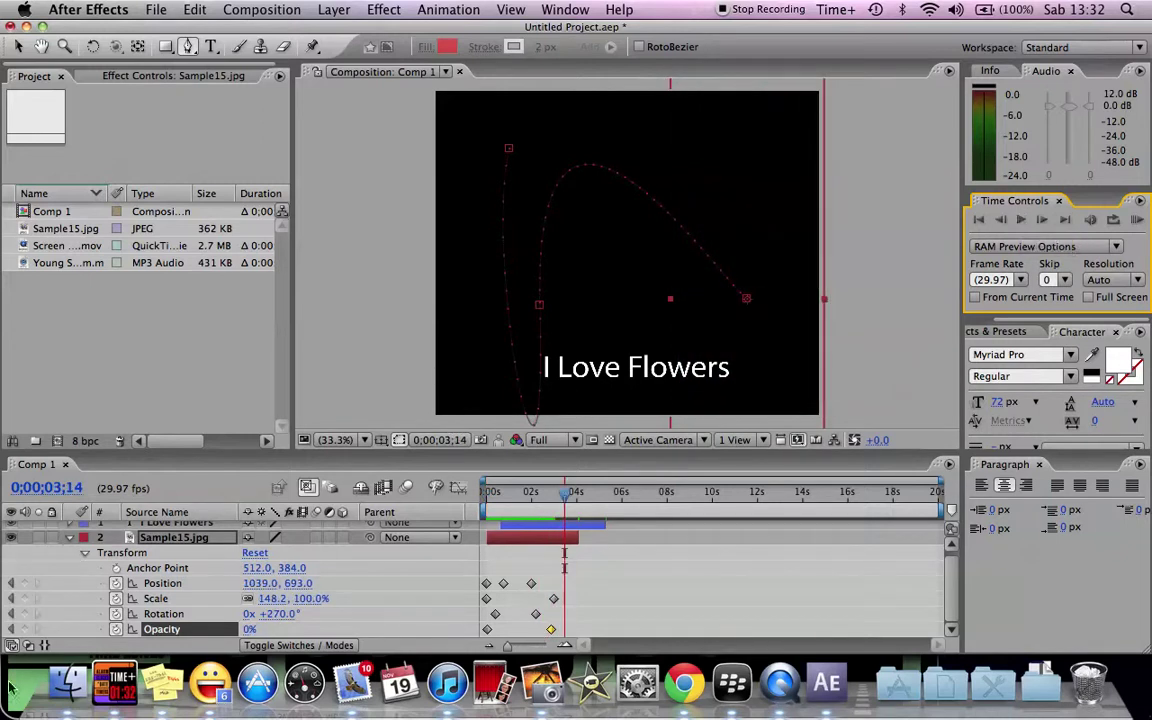
# Step: Collapse and re-expand the Sample15.jpg layer and its Transform group twice to review how its keyframed properties are displayed
pyautogui.click(86, 555)
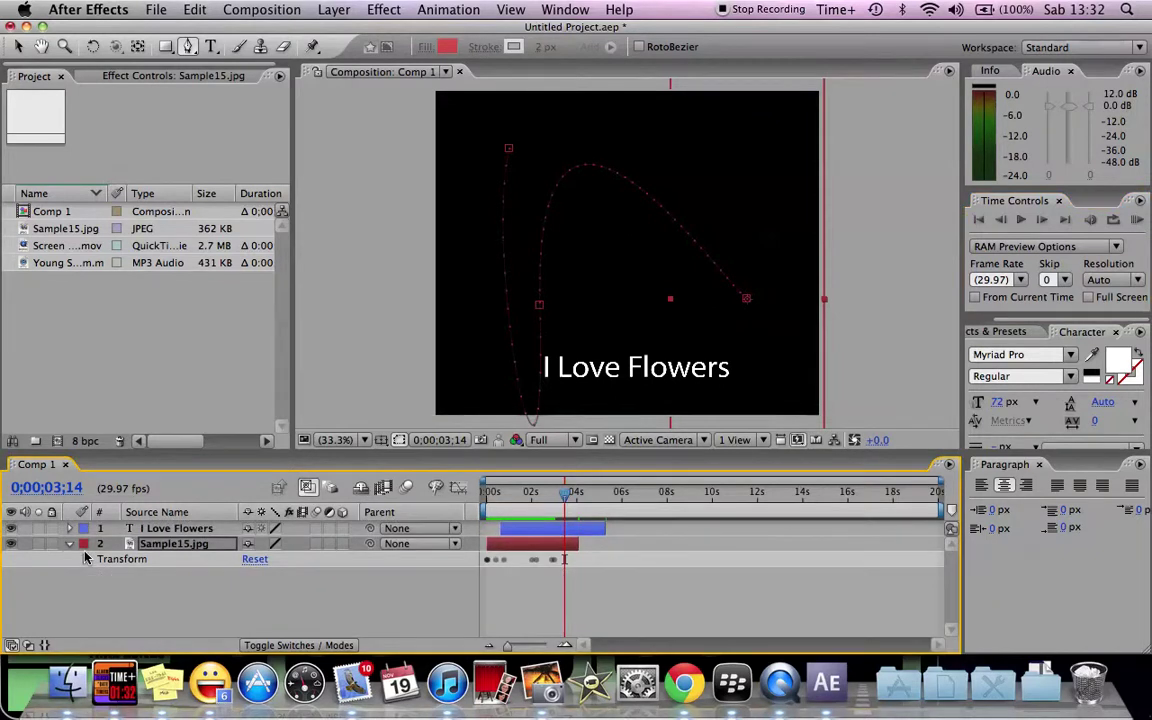
pyautogui.click(70, 543)
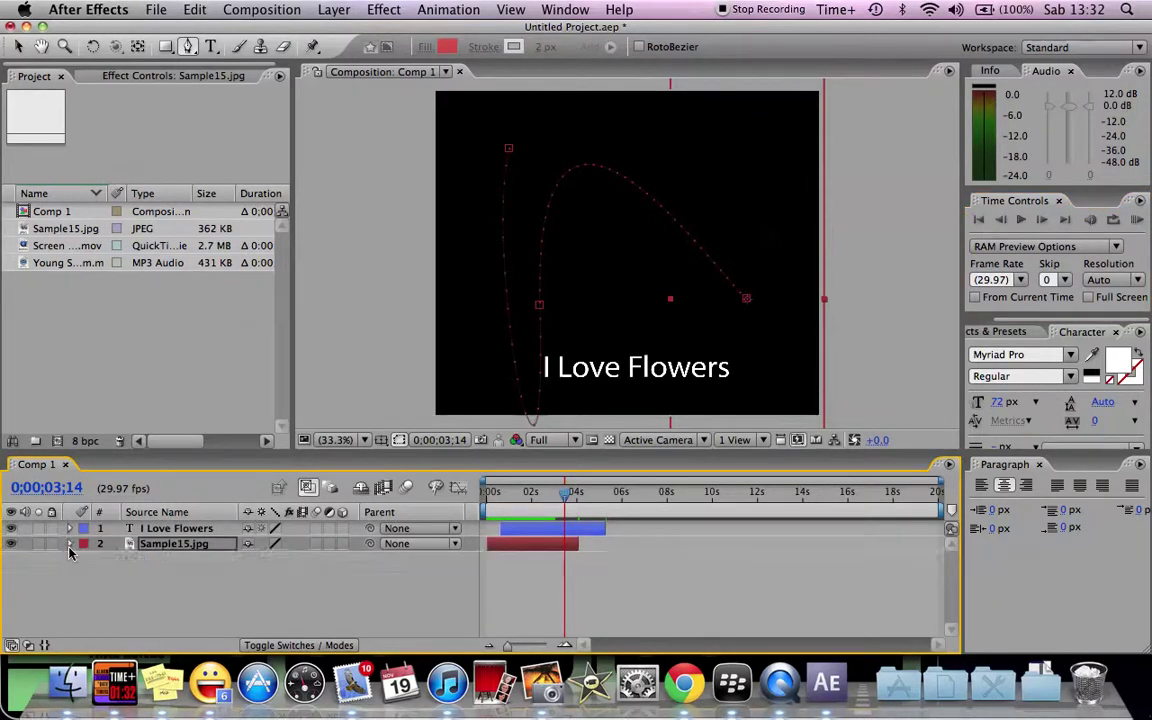
pyautogui.click(69, 546)
pyautogui.click(85, 561)
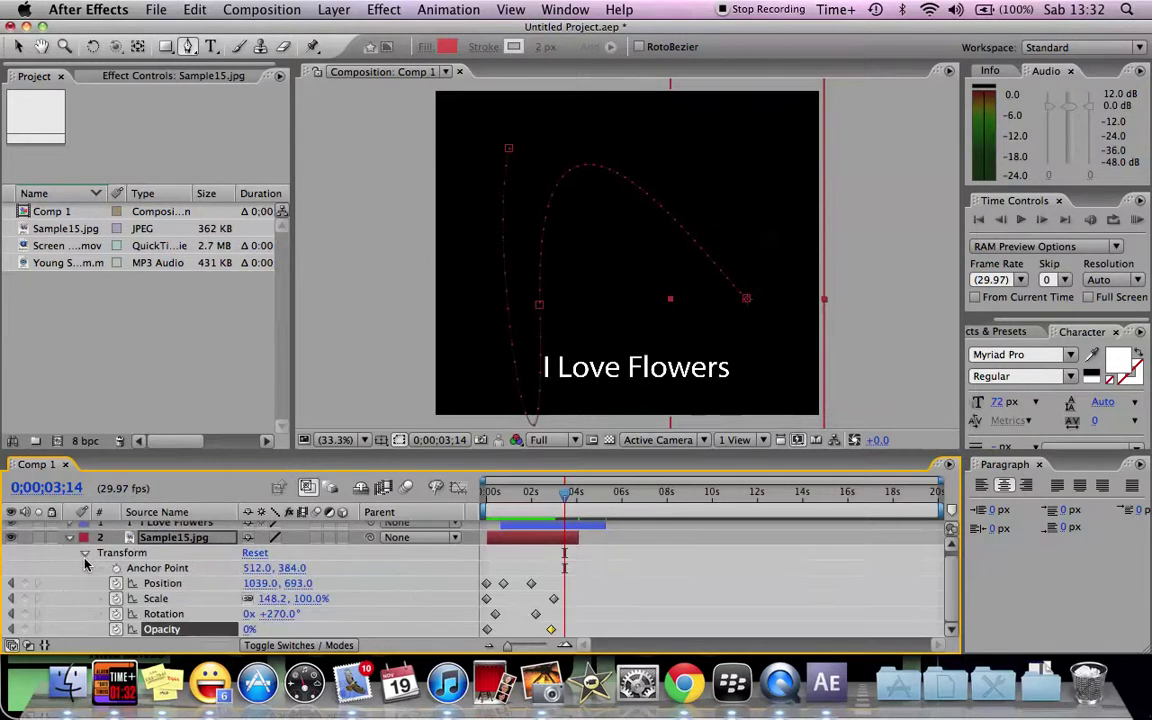
pyautogui.click(85, 560)
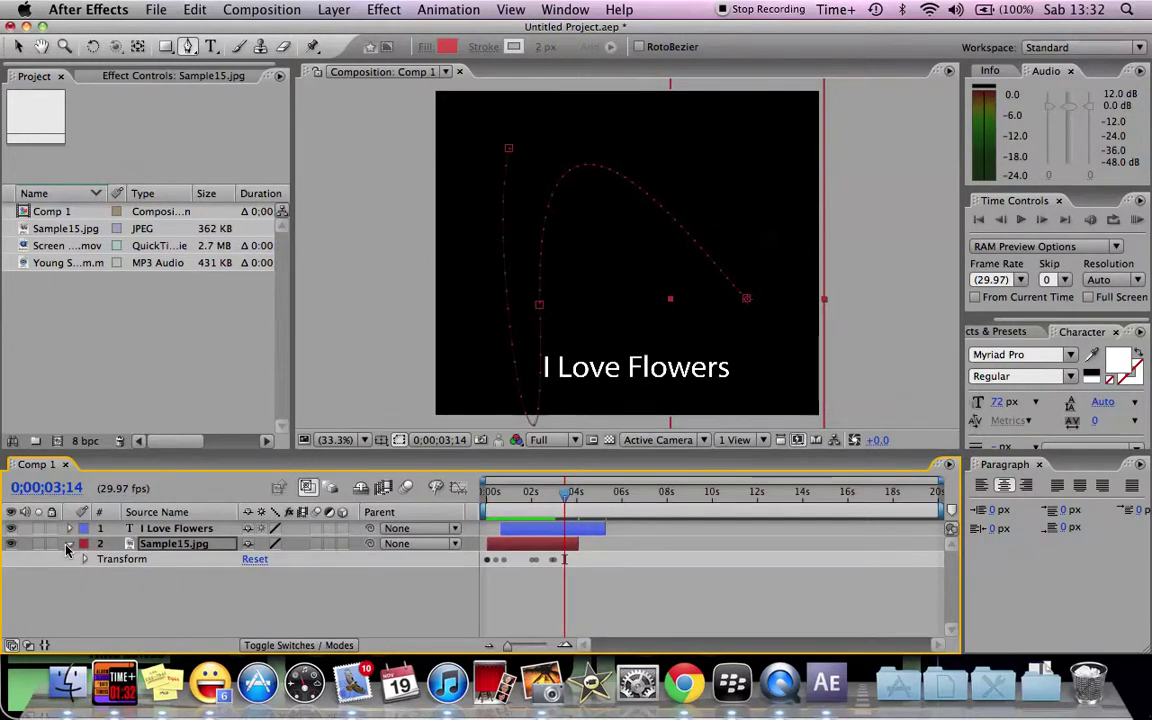
pyautogui.click(68, 545)
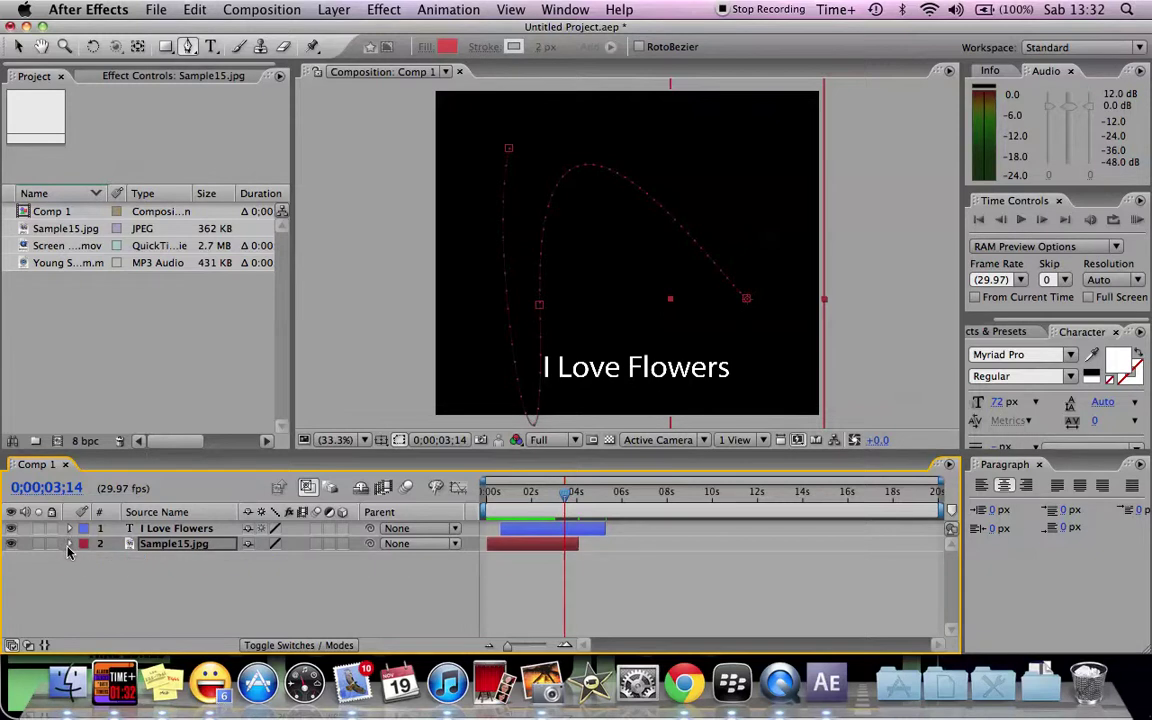
pyautogui.click(68, 545)
pyautogui.click(85, 560)
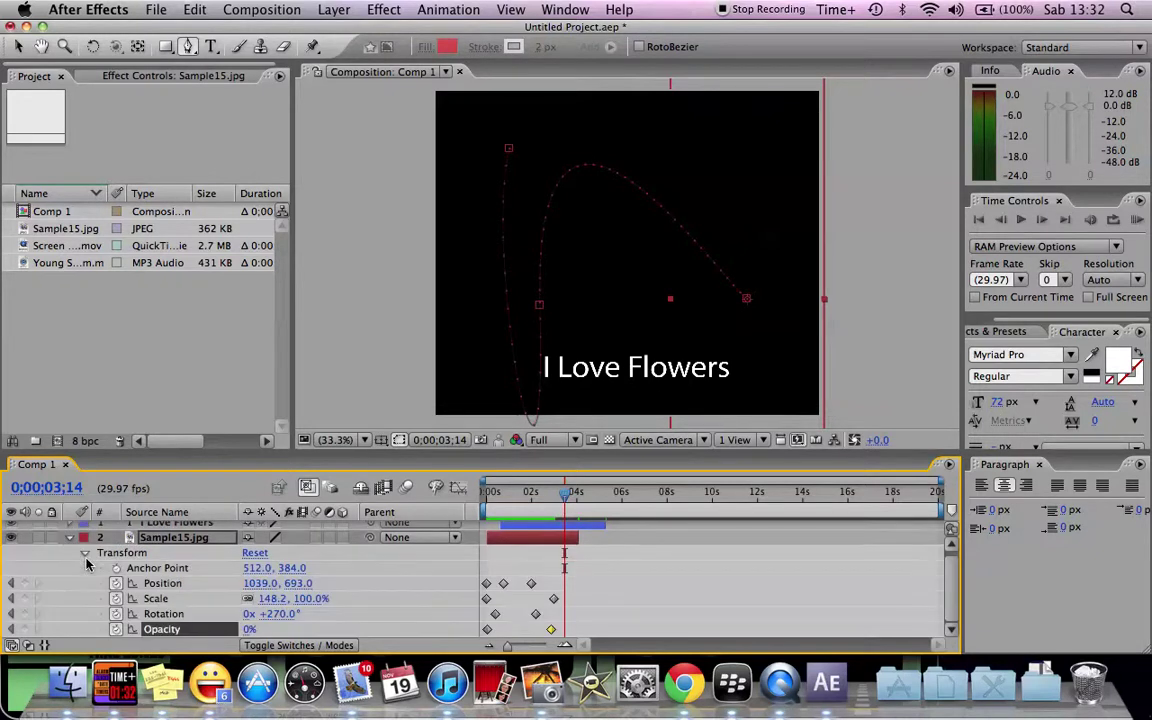
# Step: Fold the Transform group and the Sample15.jpg layer, and unfold both again to show the animated properties
pyautogui.click(85, 555)
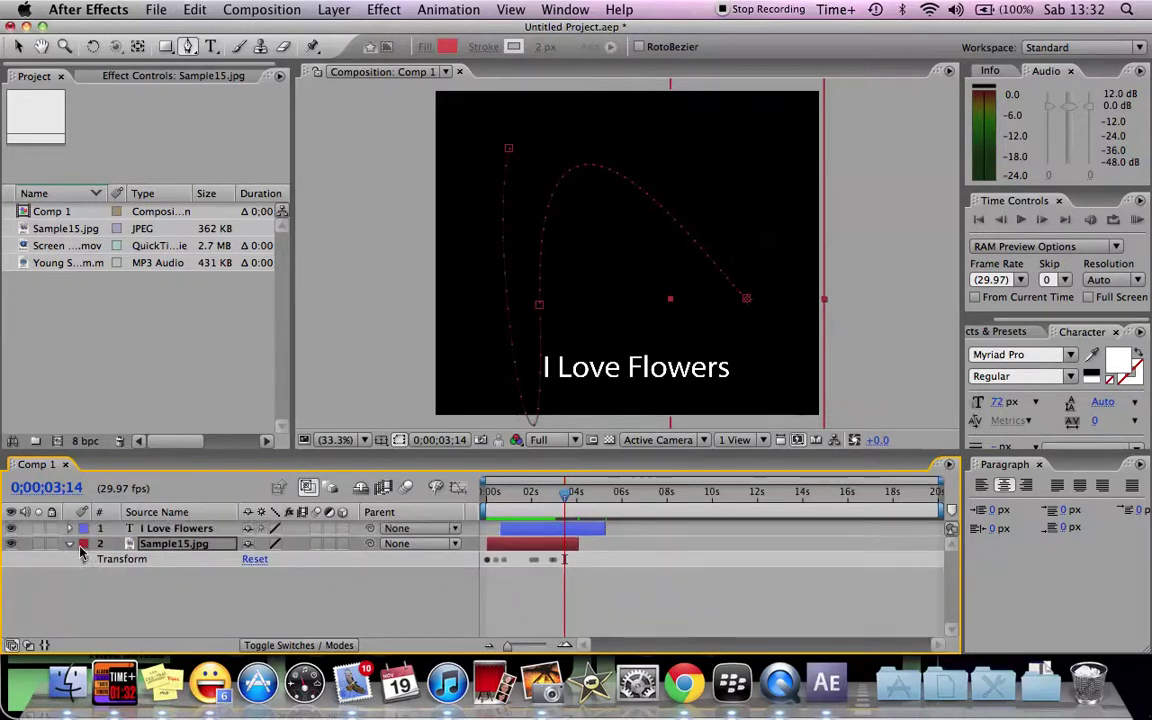
pyautogui.click(77, 553)
pyautogui.click(70, 544)
pyautogui.click(70, 544)
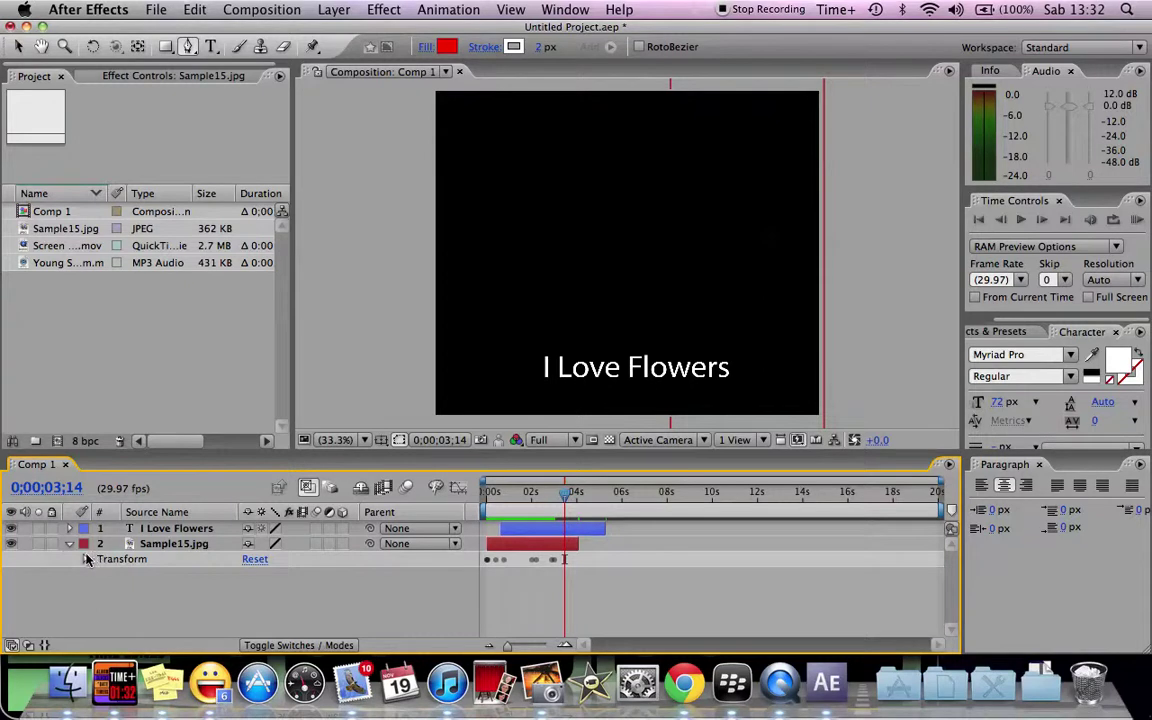
pyautogui.click(86, 559)
# Step: Step back through the image's Position keyframes to 0;00;00;00 and forward to the one at 0;00;02;00, and collapse the Sample15.jpg layer
pyautogui.click(13, 585)
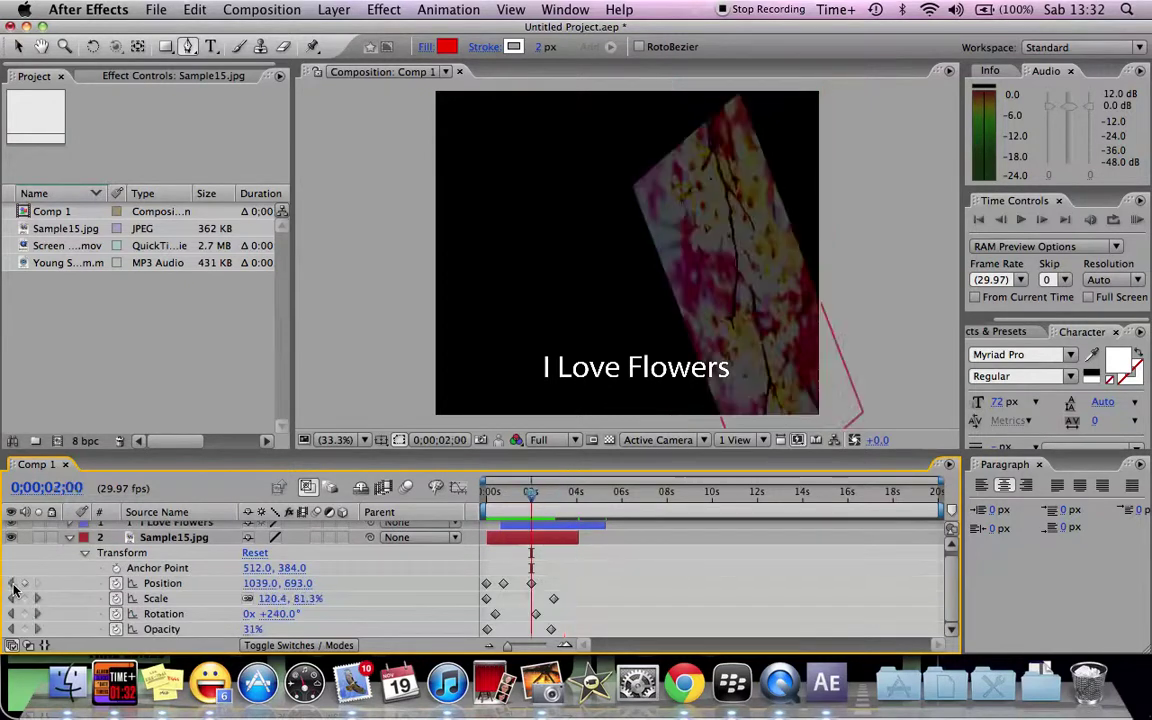
pyautogui.click(13, 585)
pyautogui.click(13, 585)
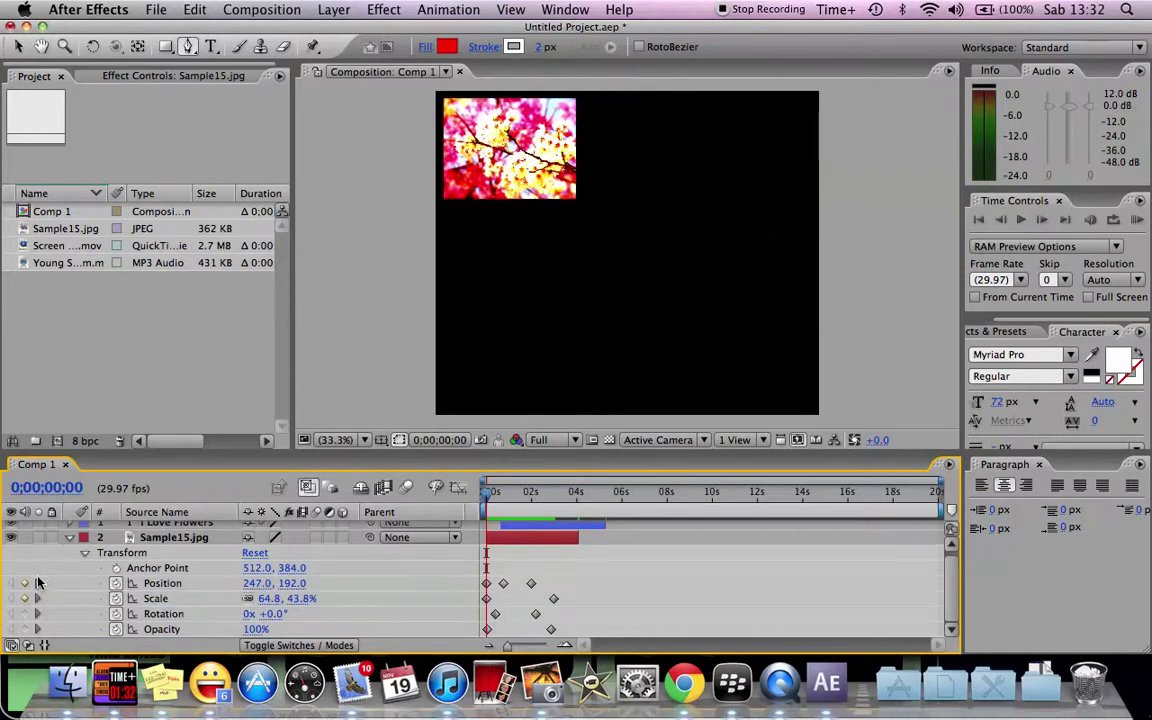
pyautogui.click(37, 583)
pyautogui.click(37, 583)
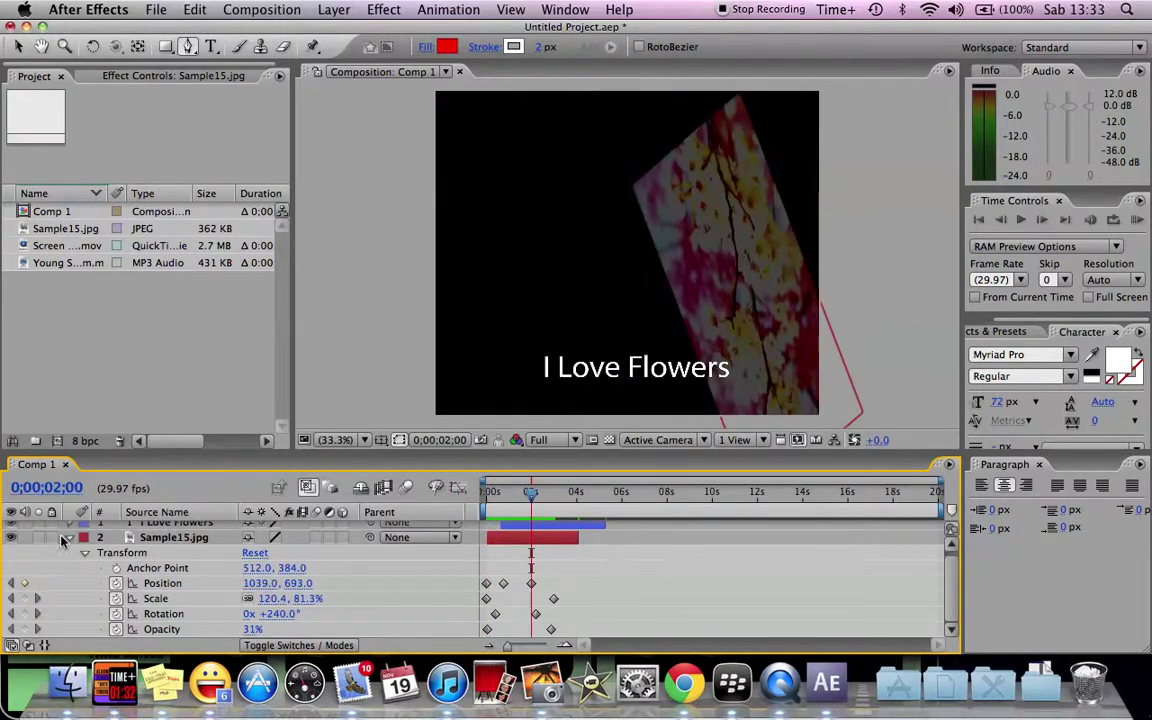
pyautogui.click(67, 539)
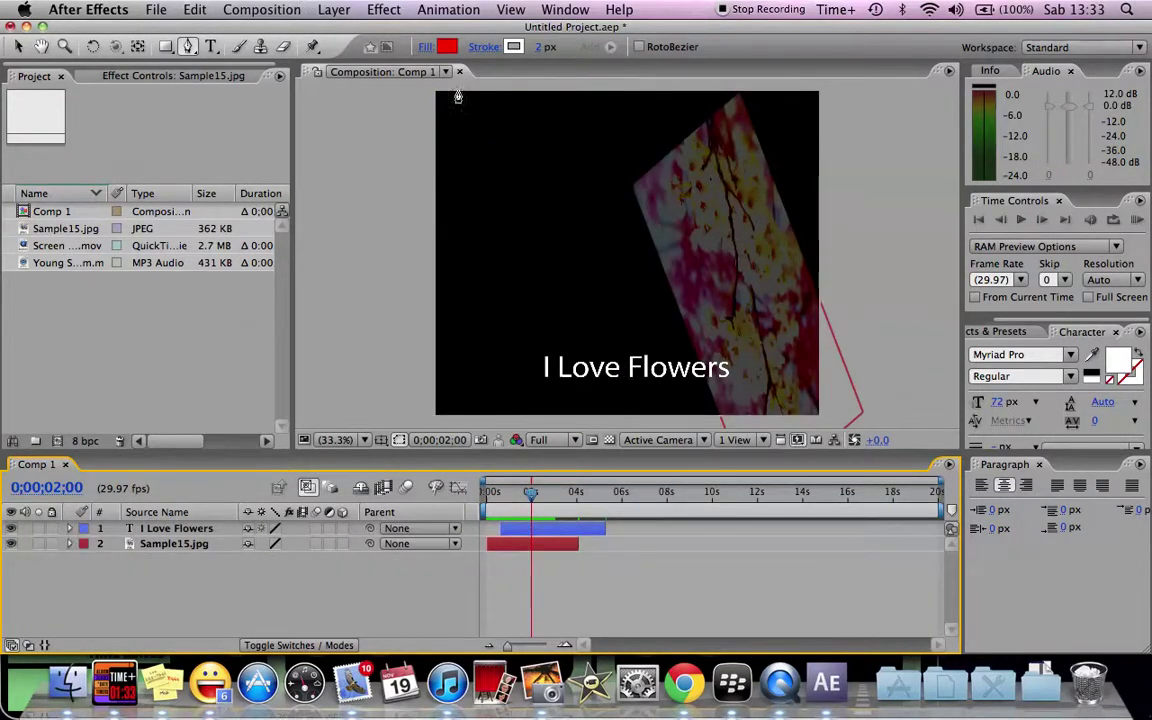